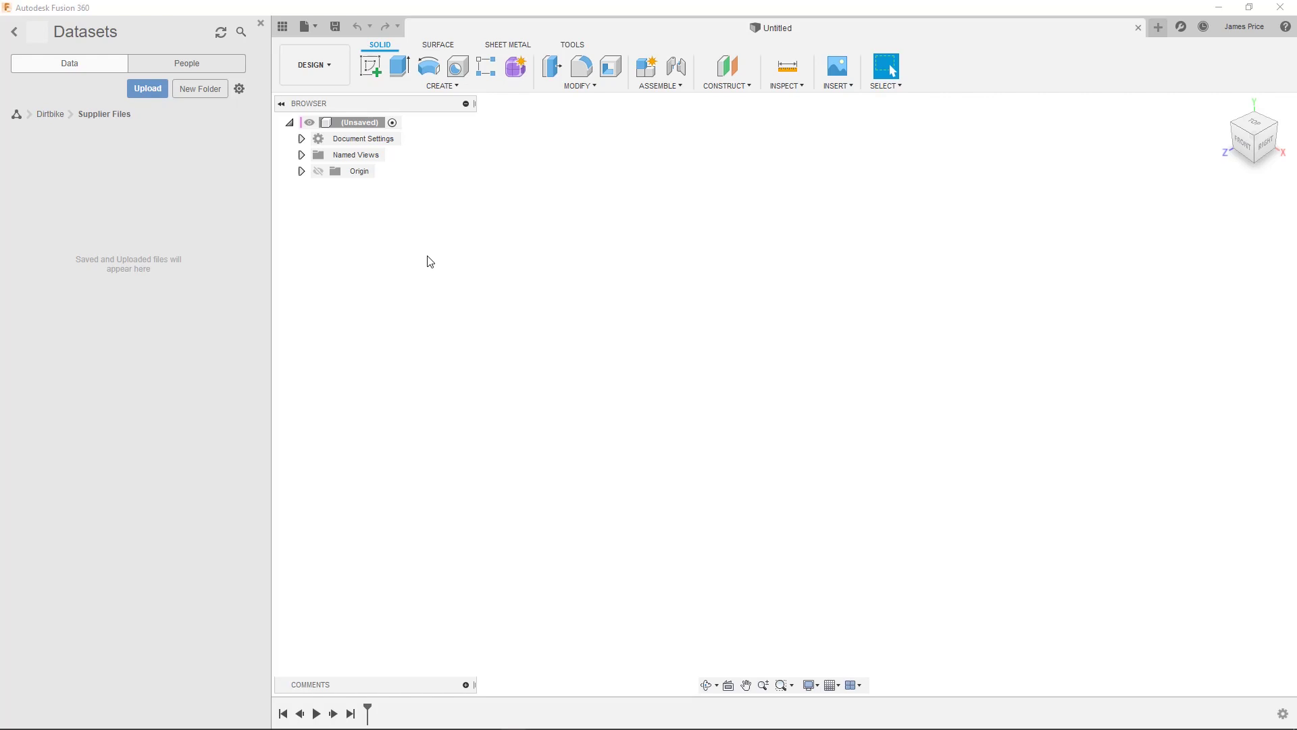
Upload Motor Cover and Chain guard.step to the Supplier Files folder.
left_click(145, 94)
left_click(454, 344)
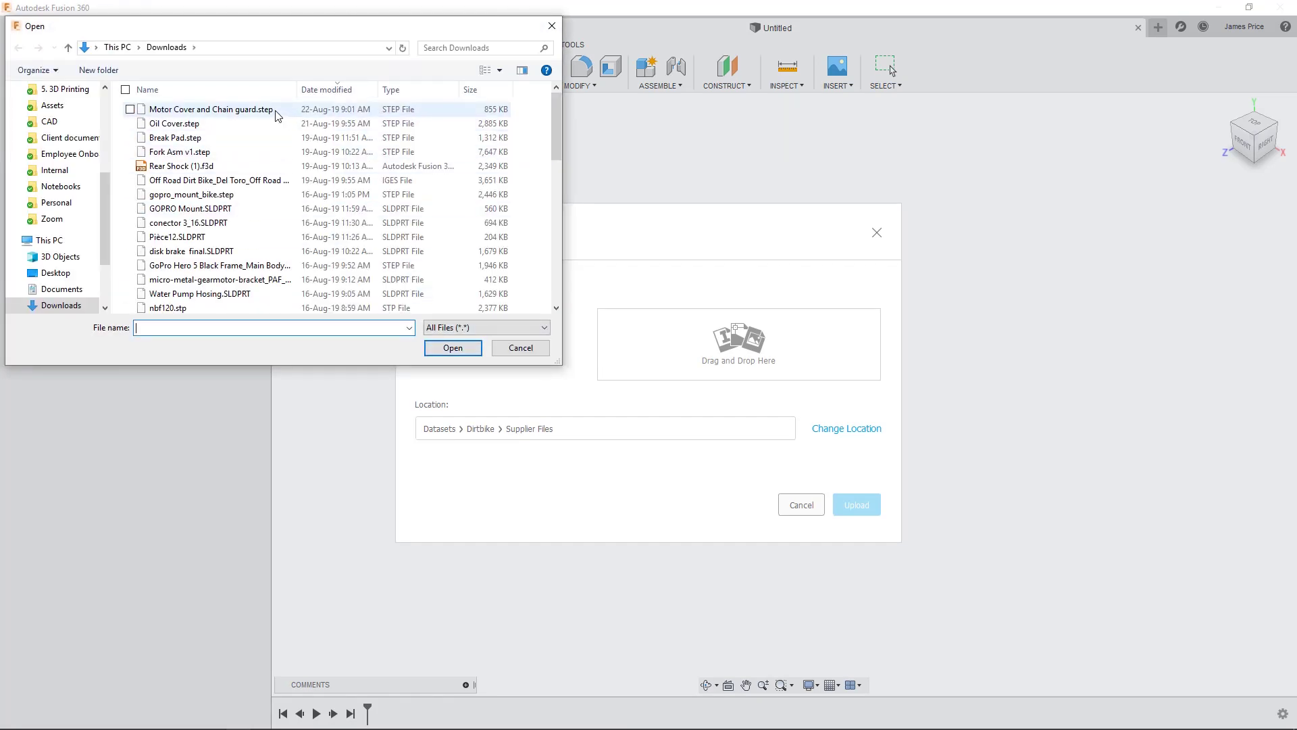
left_click(276, 113)
left_click(454, 348)
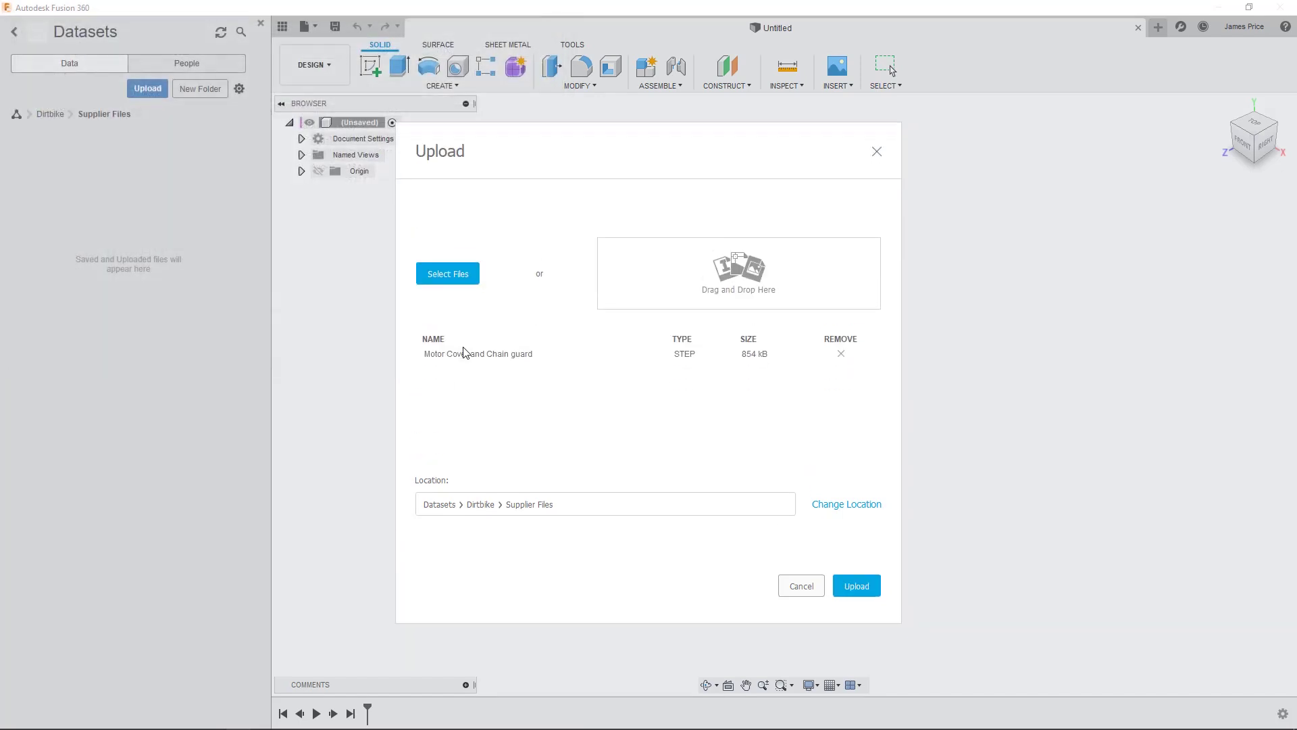
left_click(851, 586)
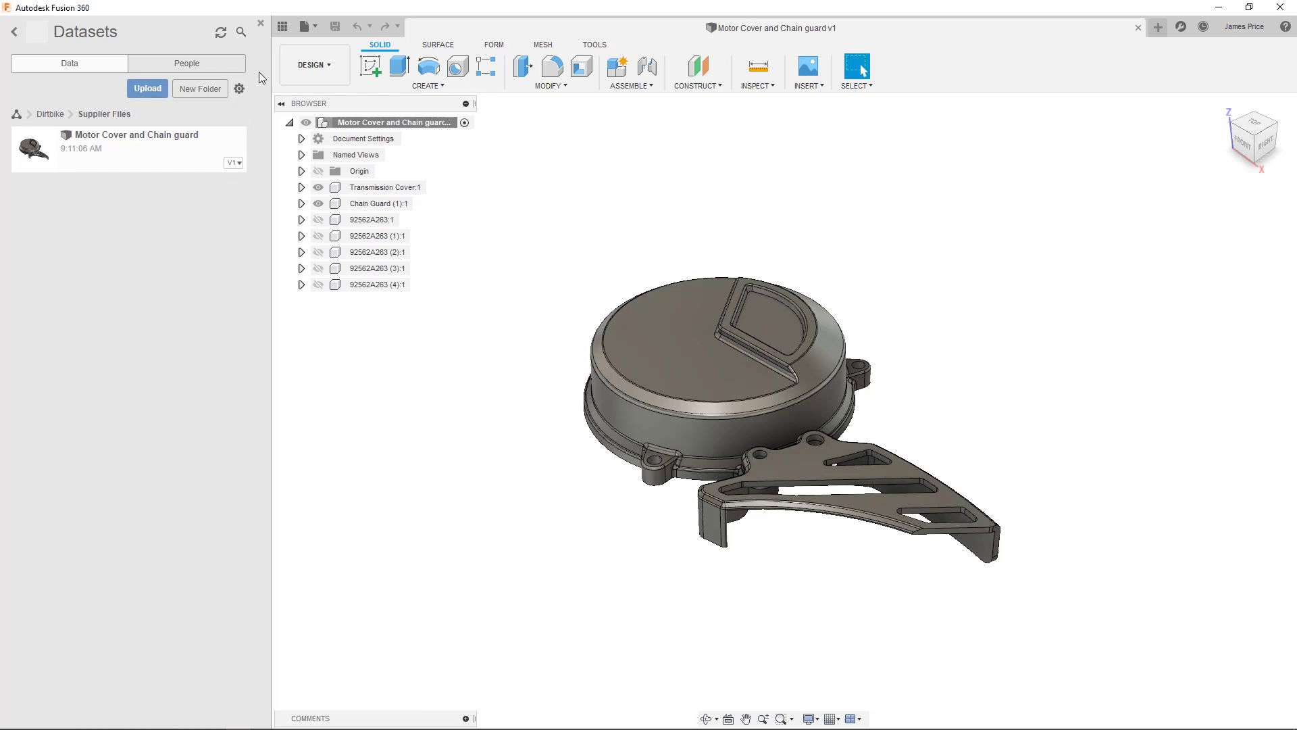
Hide the Data panel and check the root component's context menu, then dismiss it.
left_click(261, 24)
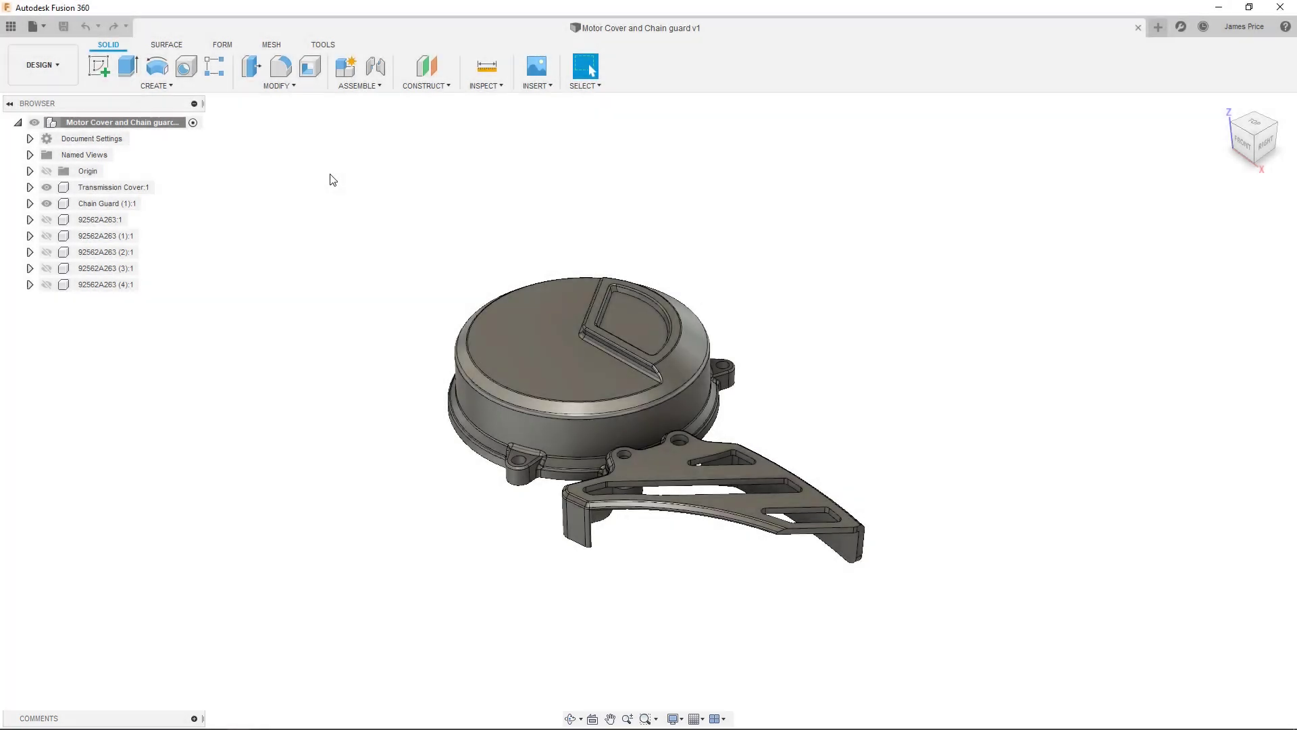
right_click(160, 127)
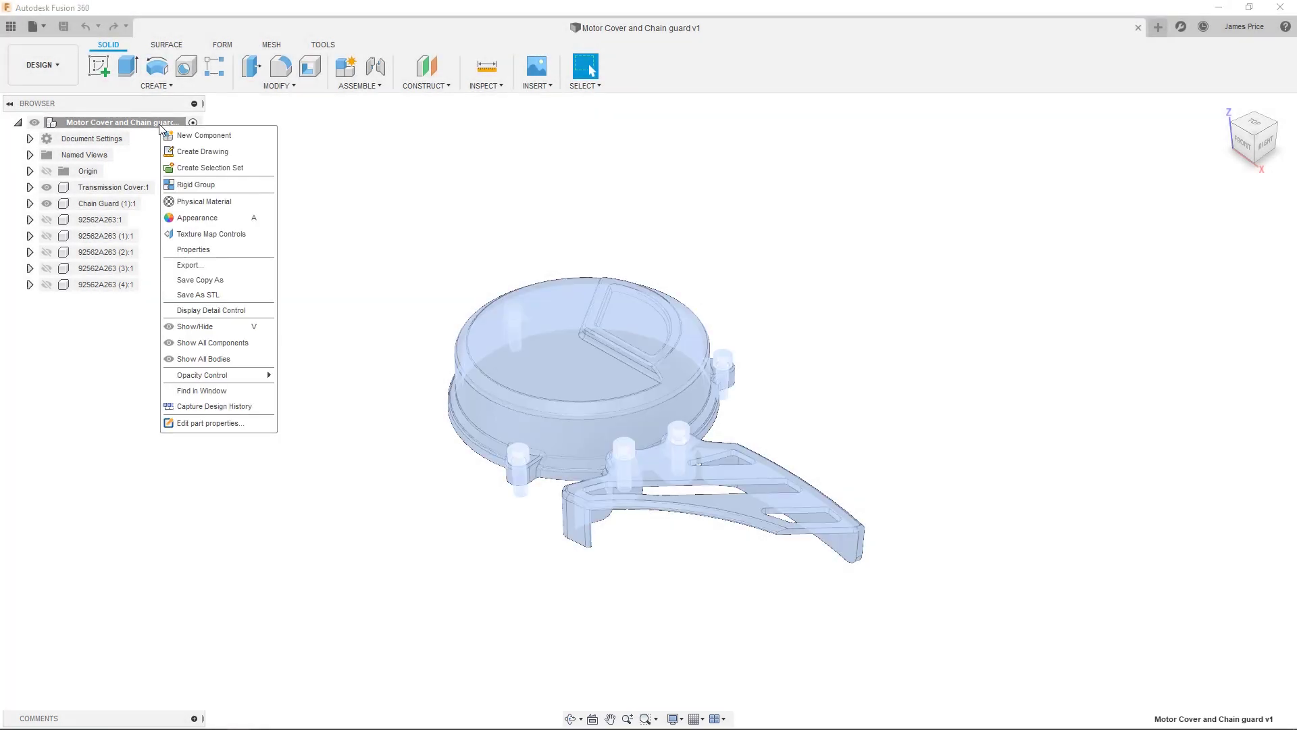
left_click(257, 407)
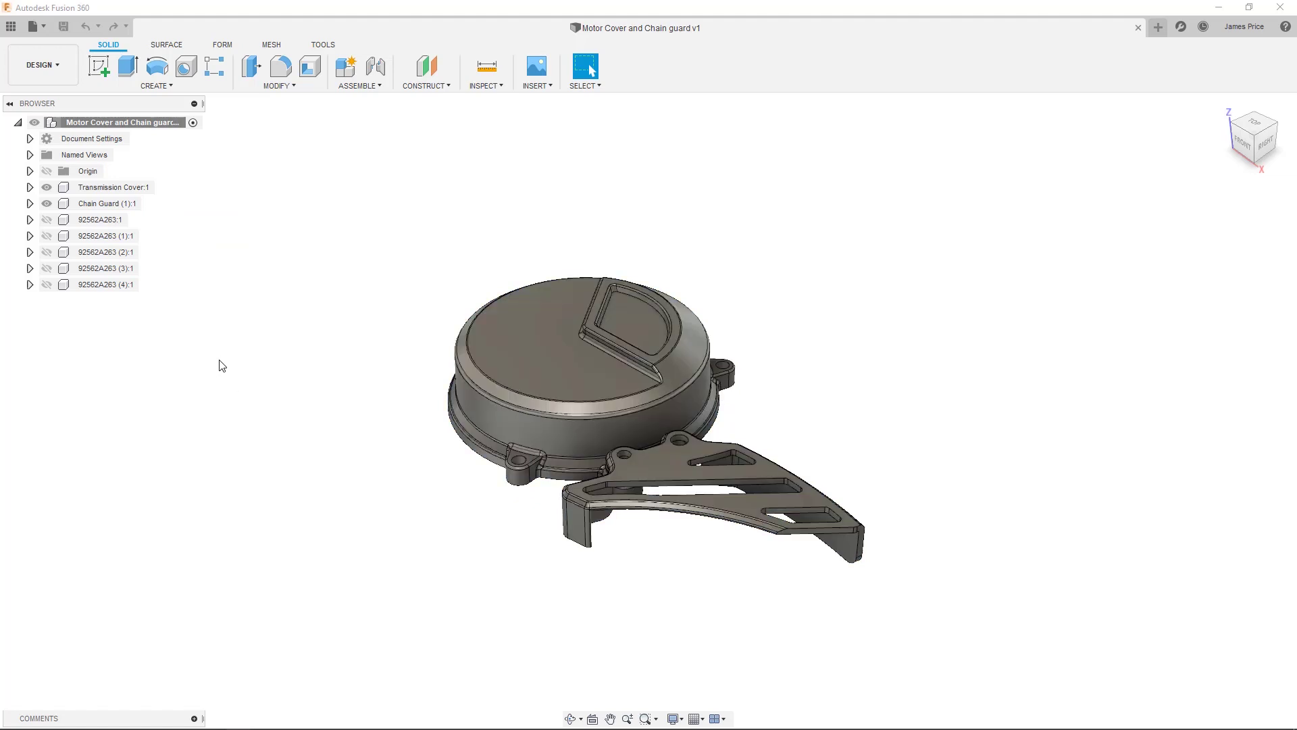
Review the Misalignment, Fillet and Rotation named views, ending on Misalignment seen from the front.
left_click(30, 154)
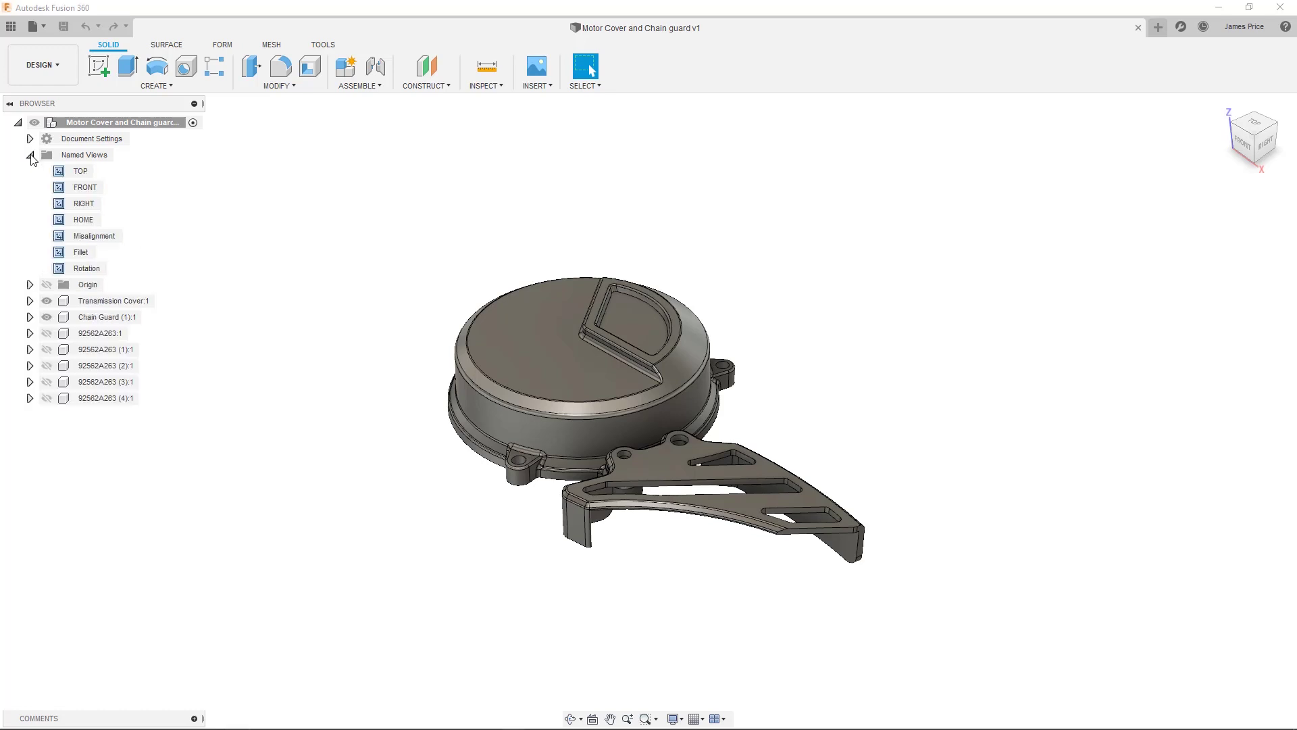
double_click(106, 237)
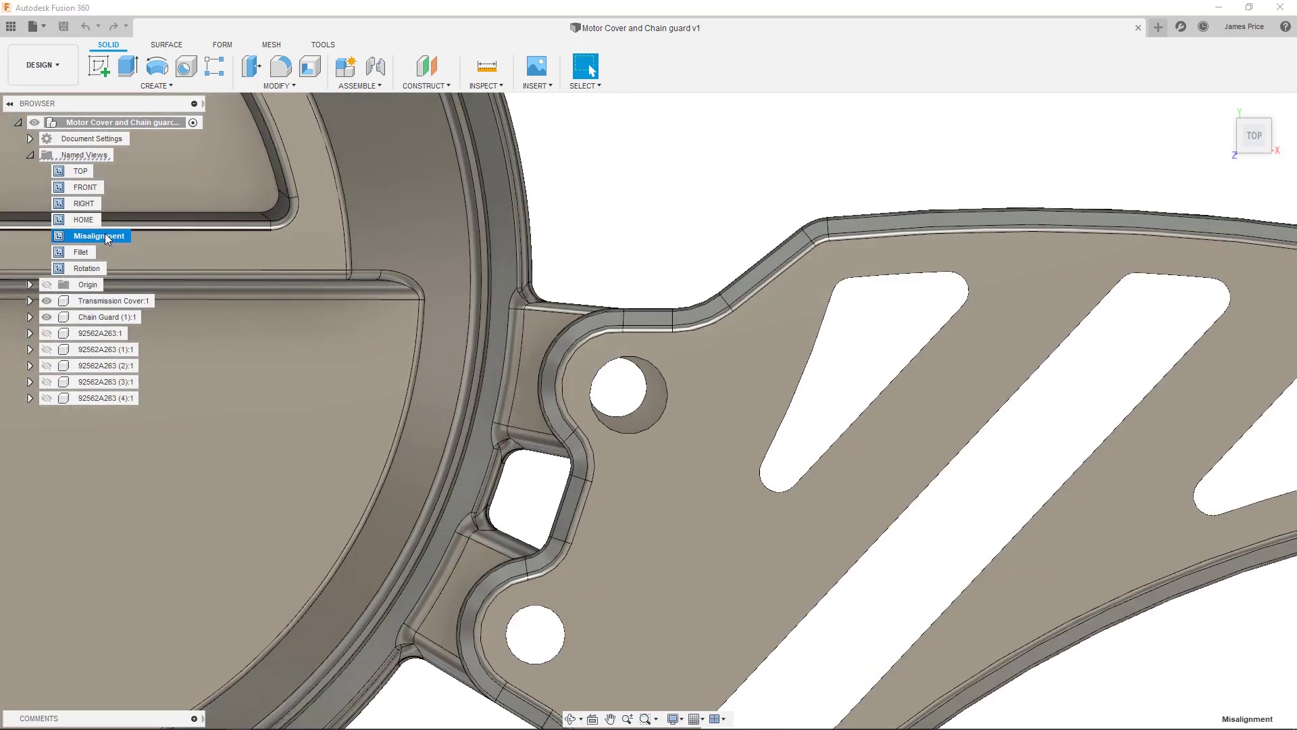
double_click(81, 251)
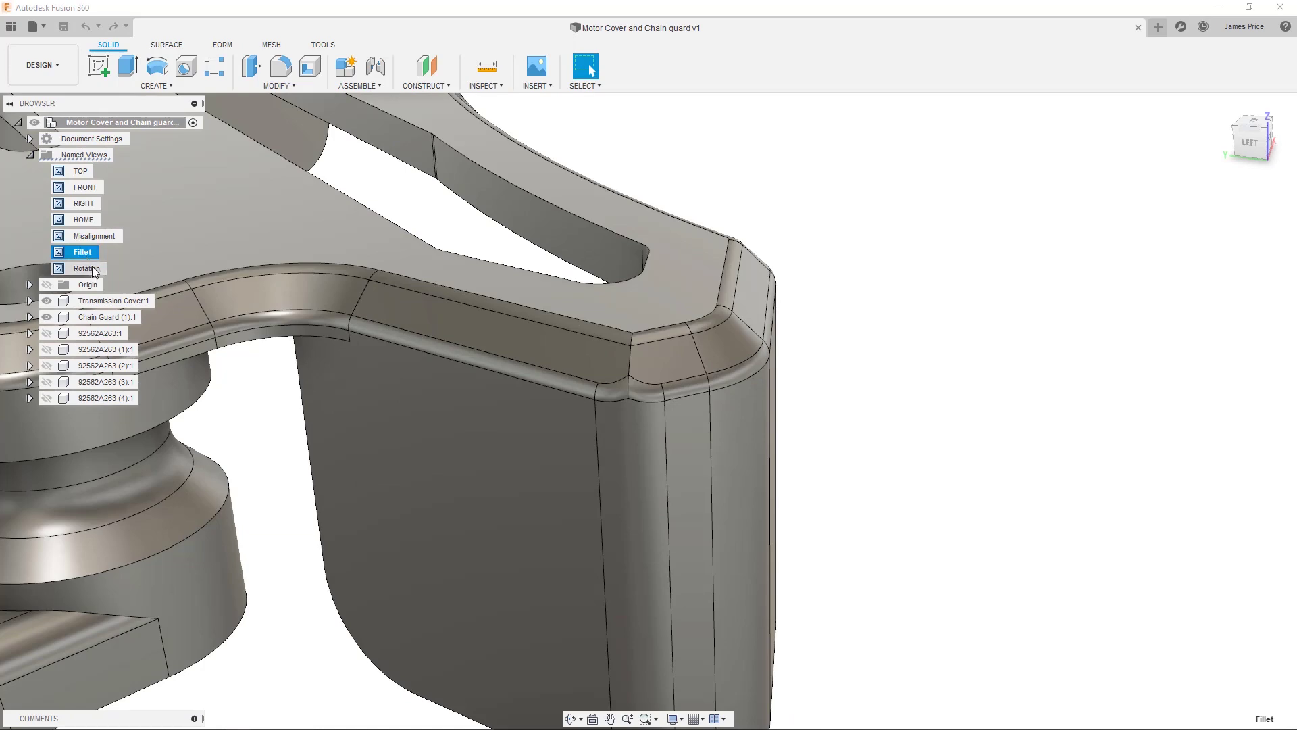
double_click(93, 268)
double_click(93, 268)
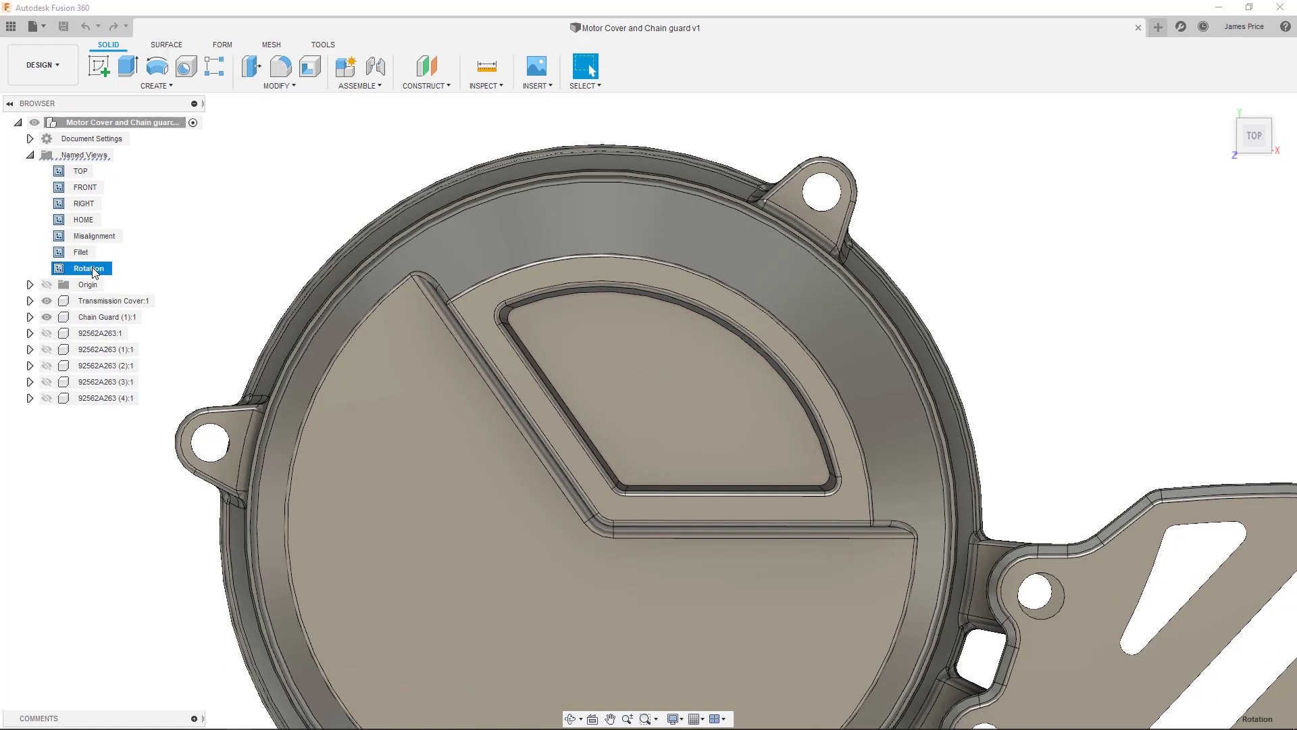
double_click(90, 240)
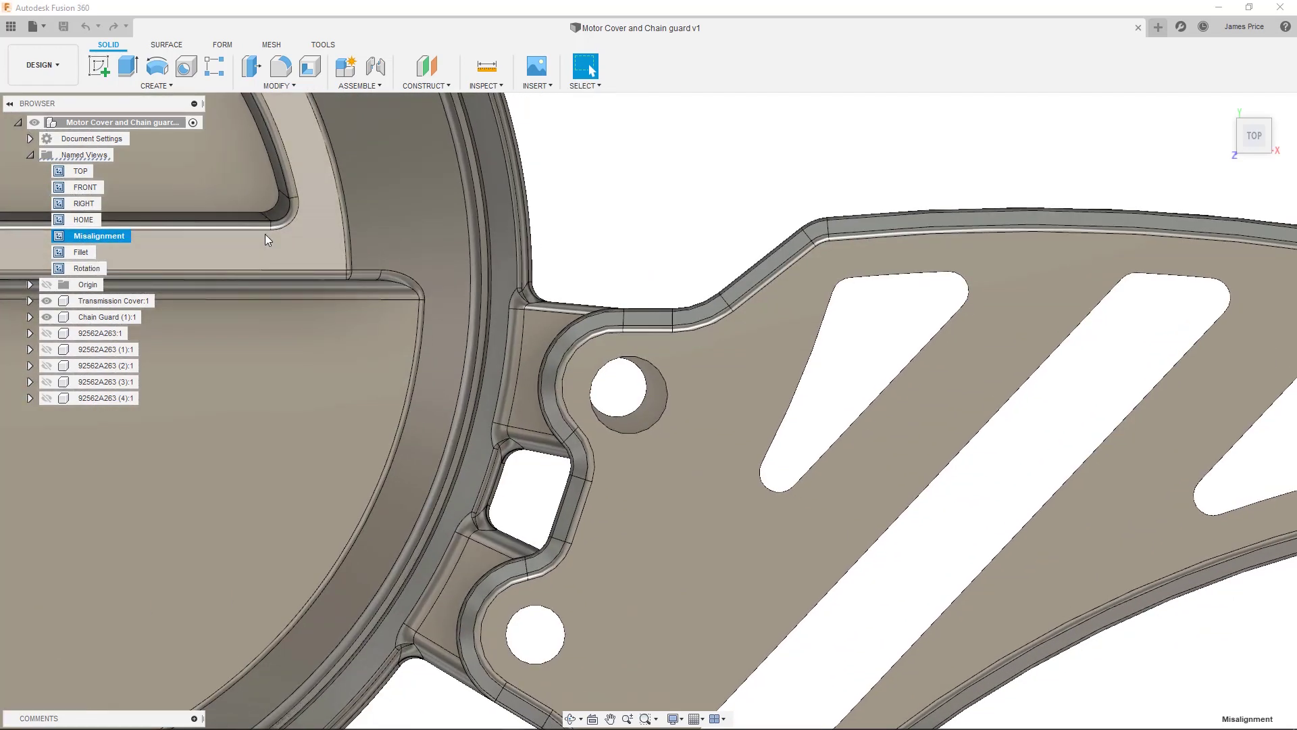
left_click(1251, 151)
Move the misaligned hole face point-to-point onto the cover's mounting hole centre.
key("m")
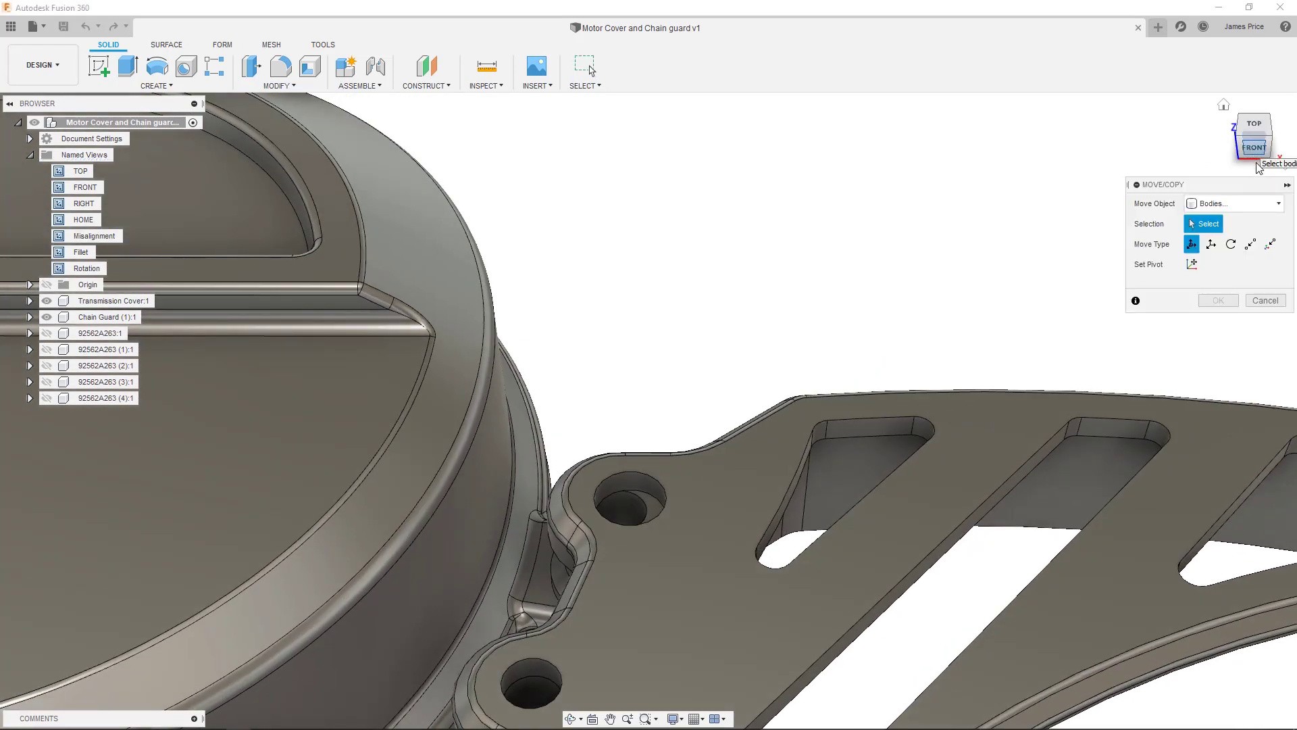
left_click(1279, 204)
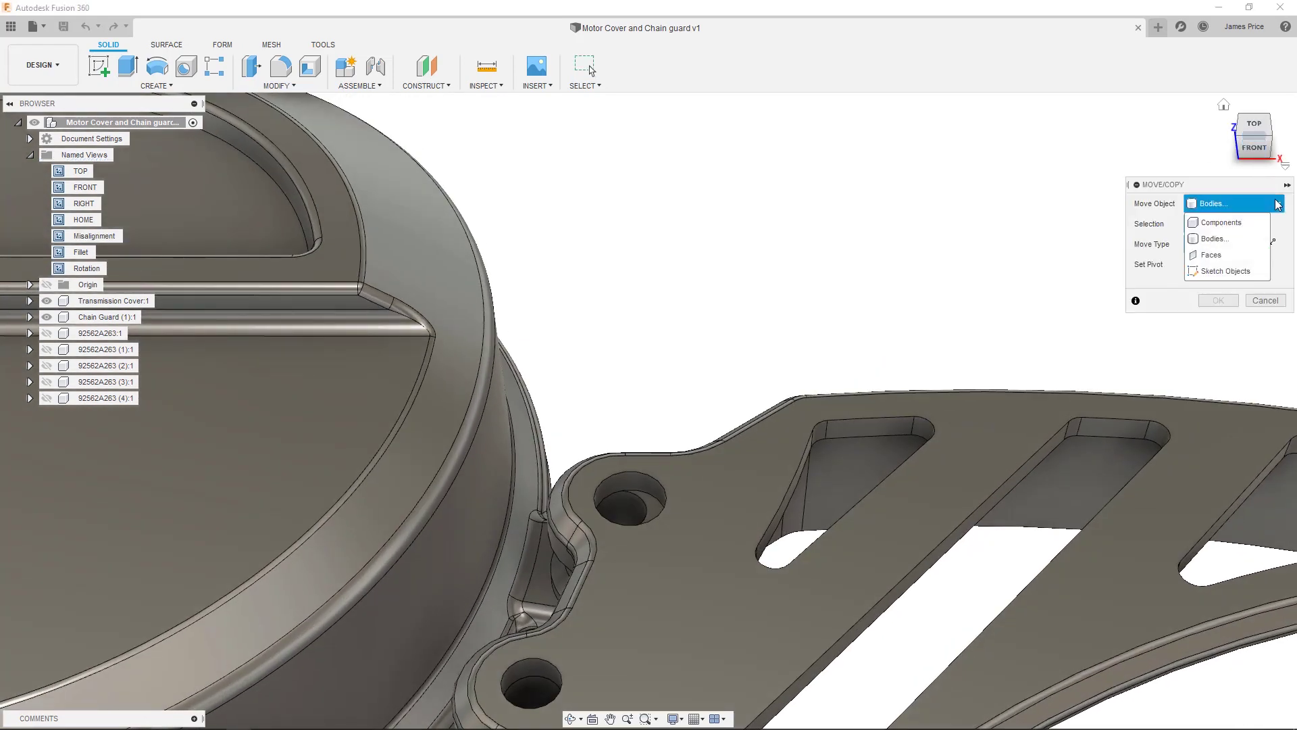
left_click(1259, 255)
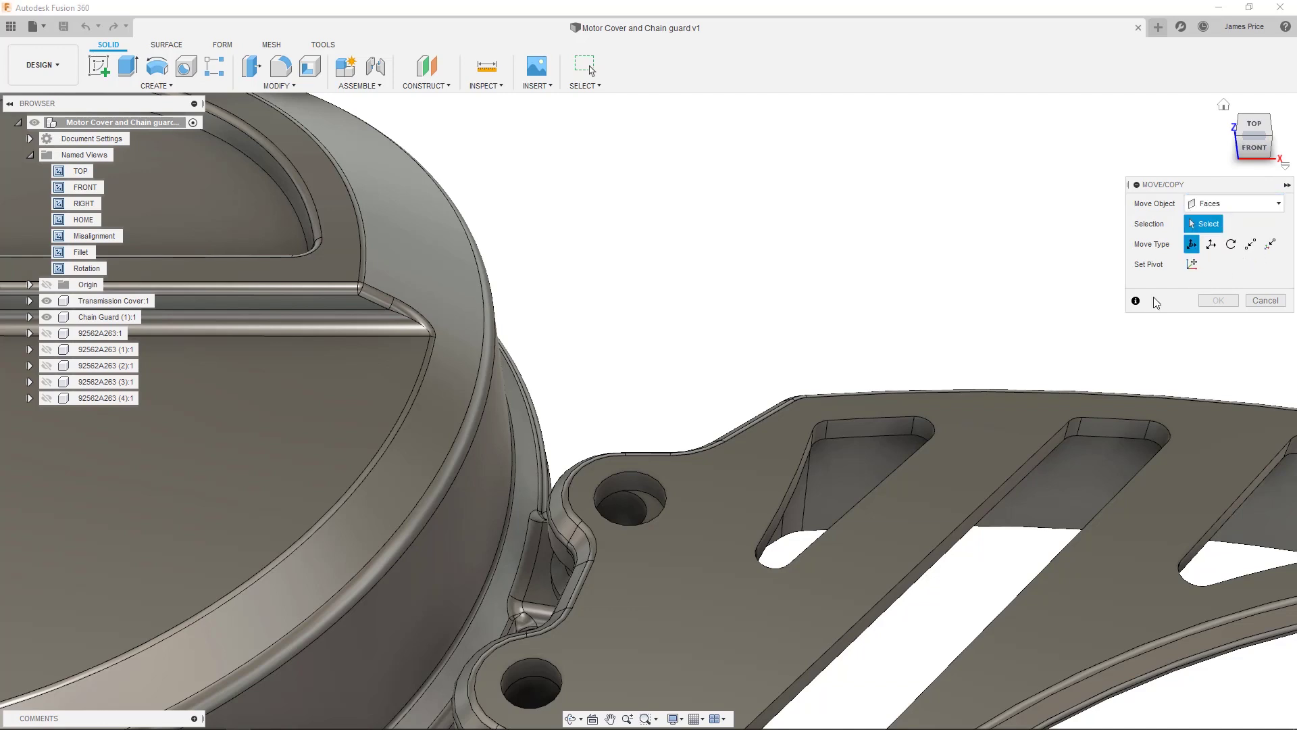
left_click(644, 491)
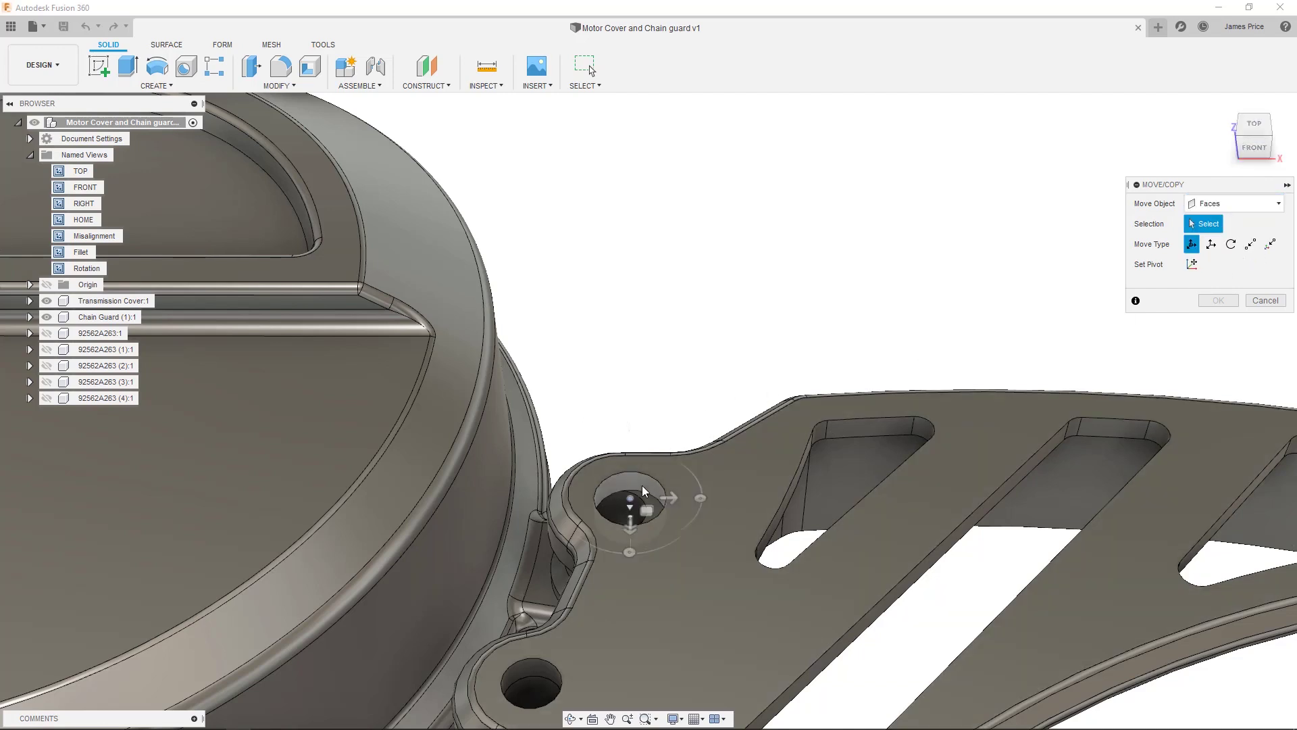
left_click(643, 491)
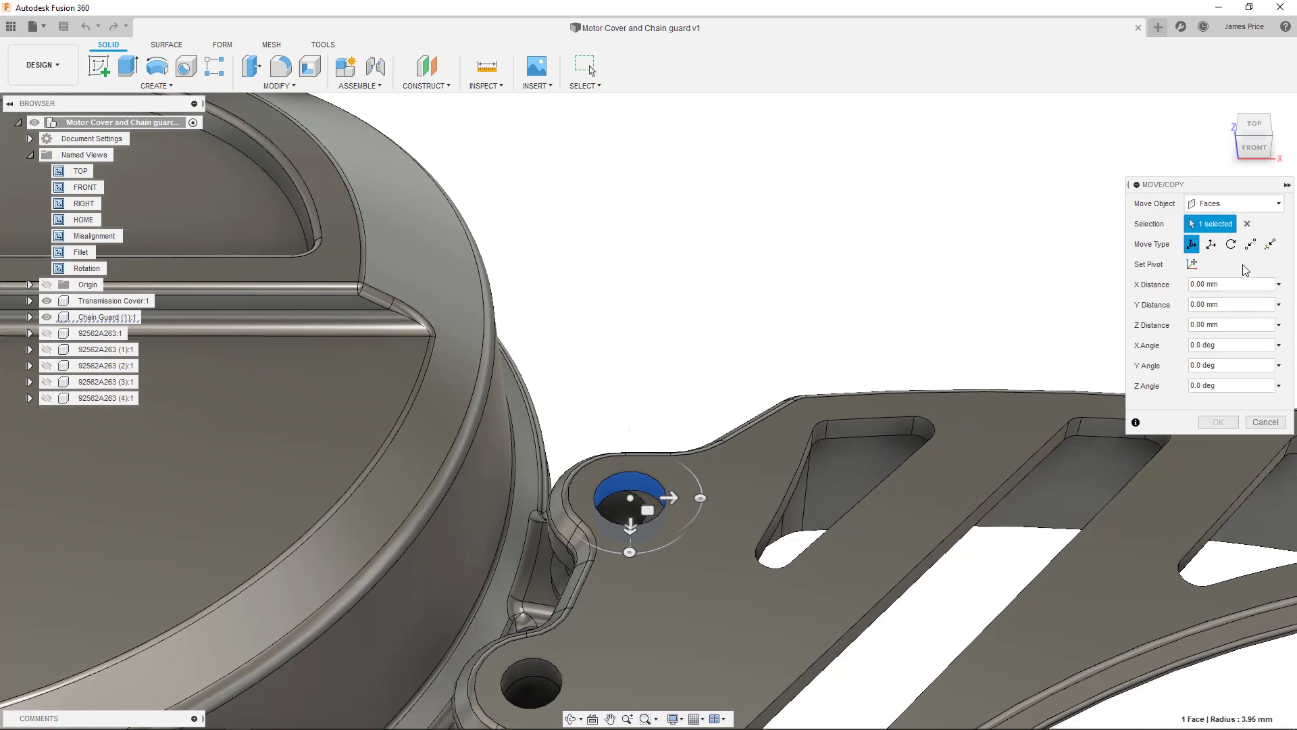
left_click(1251, 244)
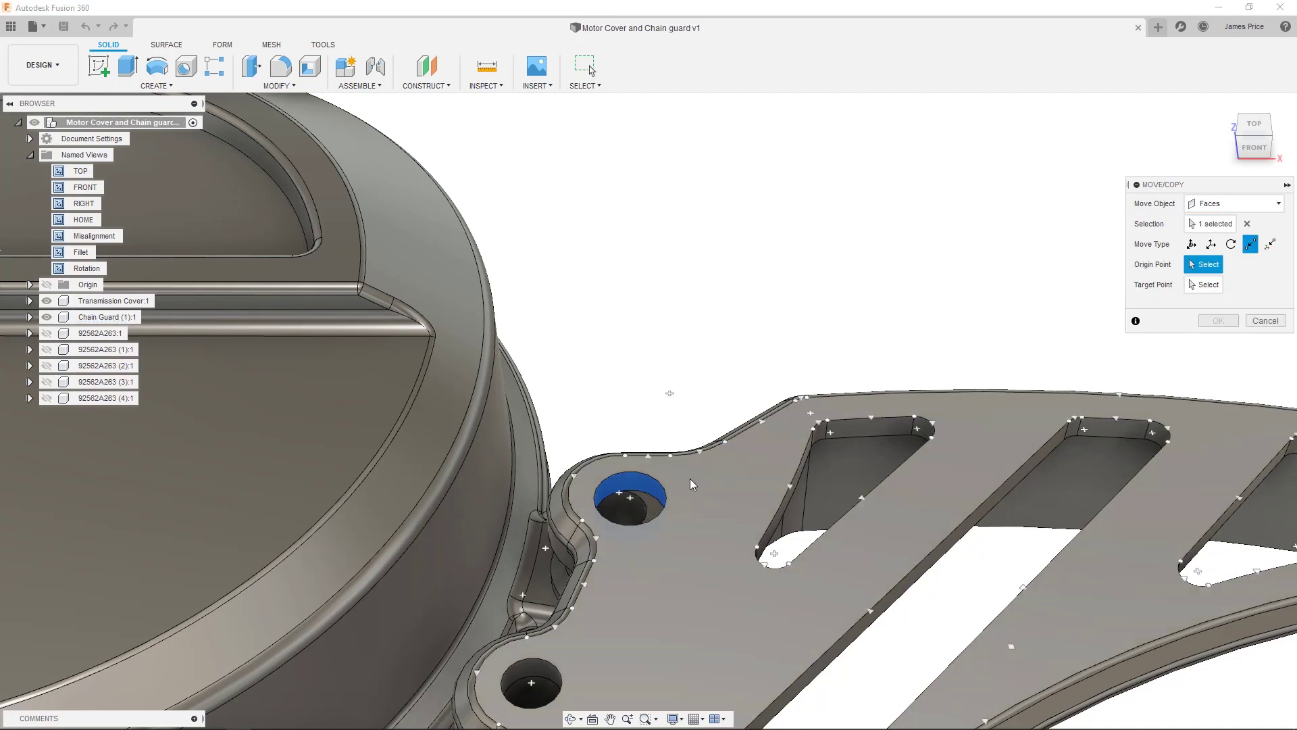
left_click(635, 500)
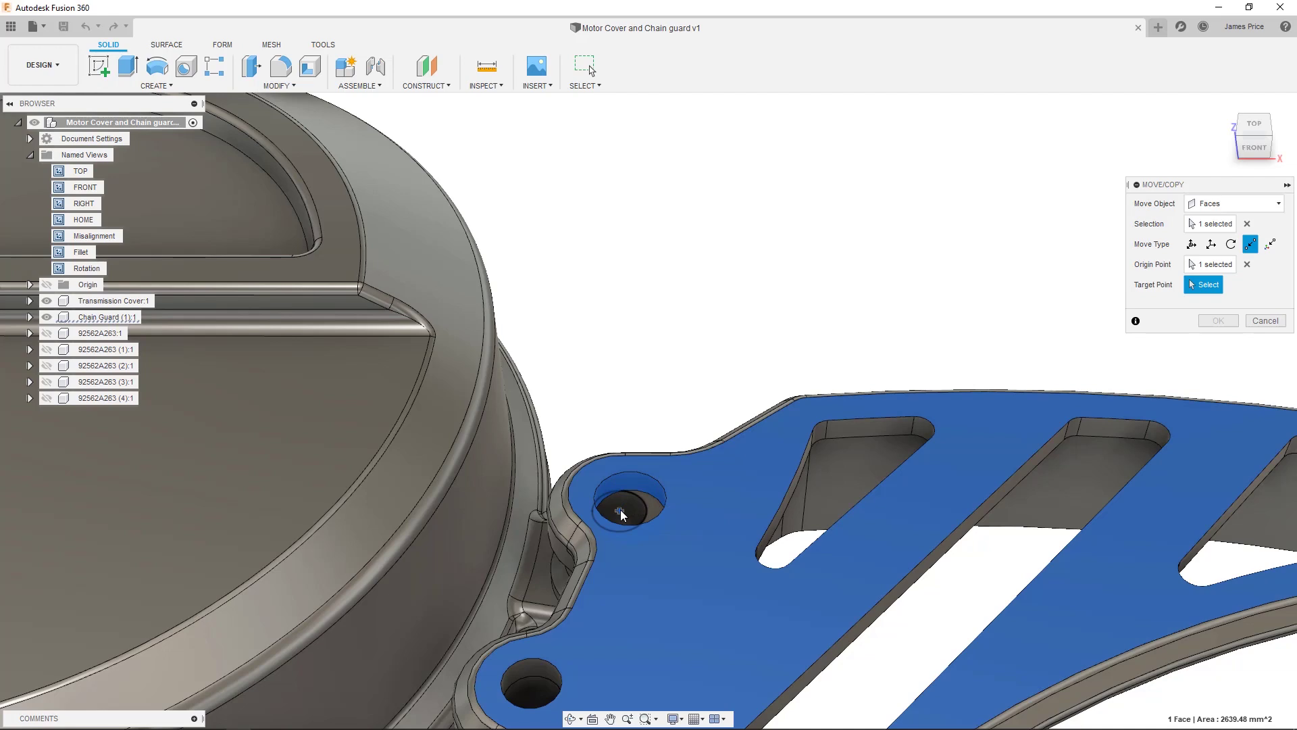
left_click(623, 513)
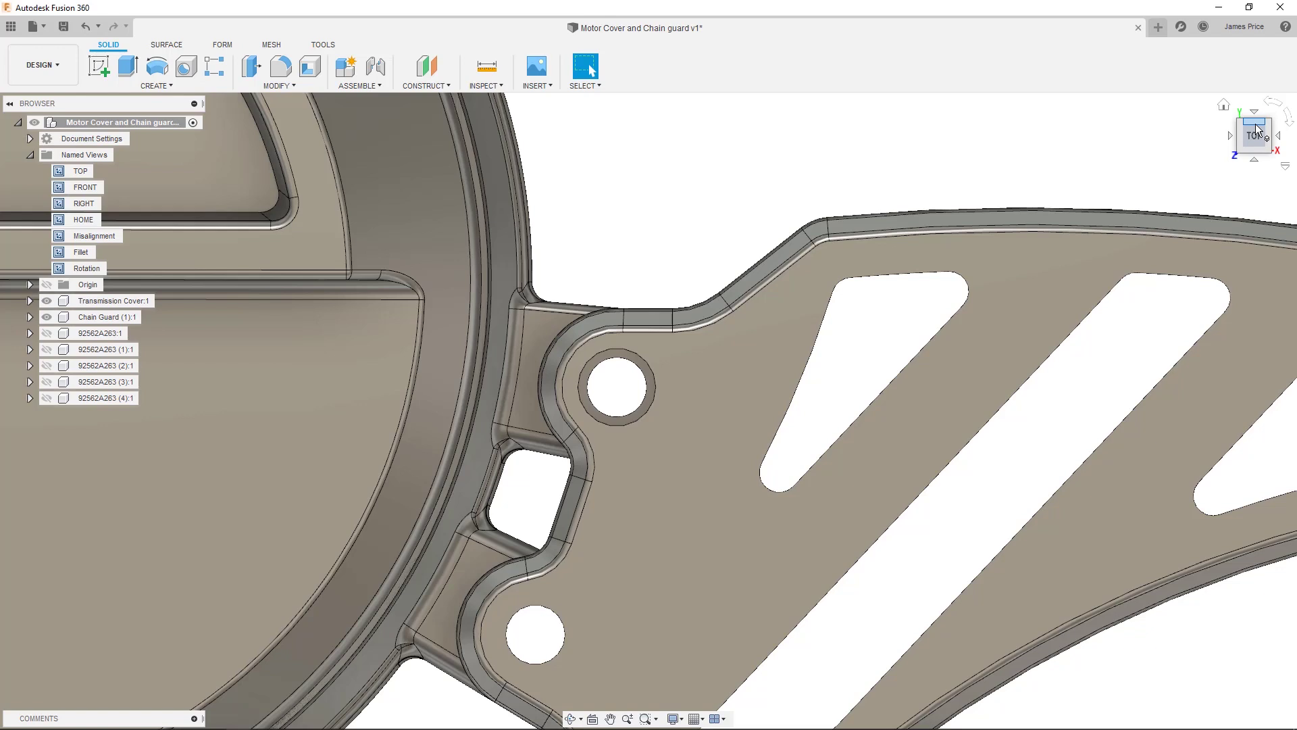
Measure the size of the chain guard's hole edge.
left_click(487, 67)
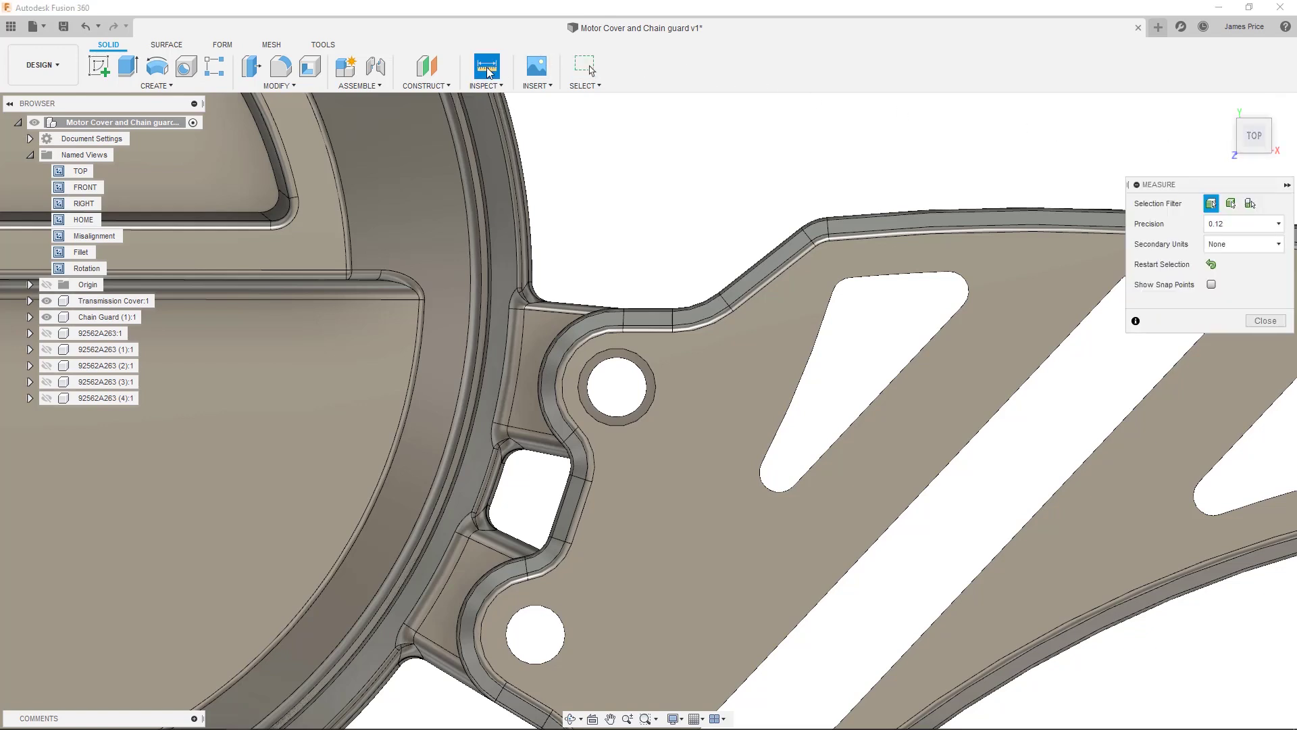
left_click(629, 365)
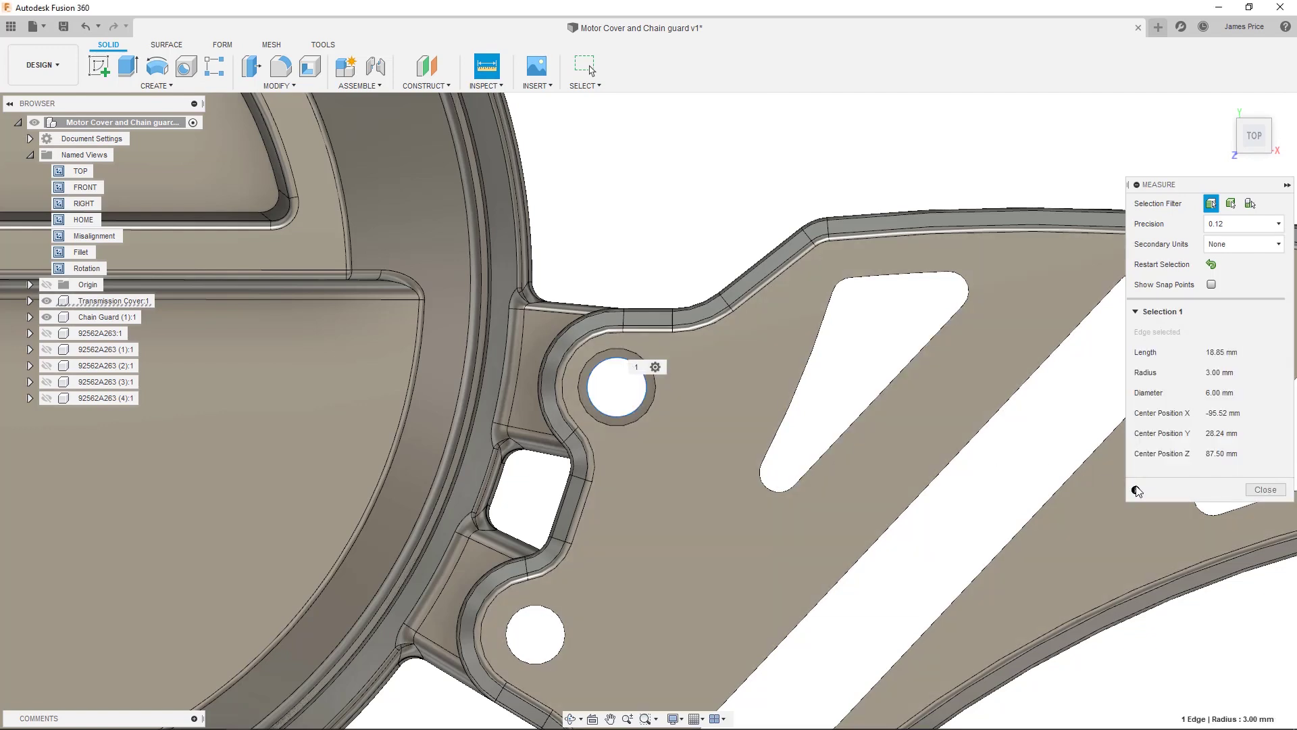
left_click(1266, 492)
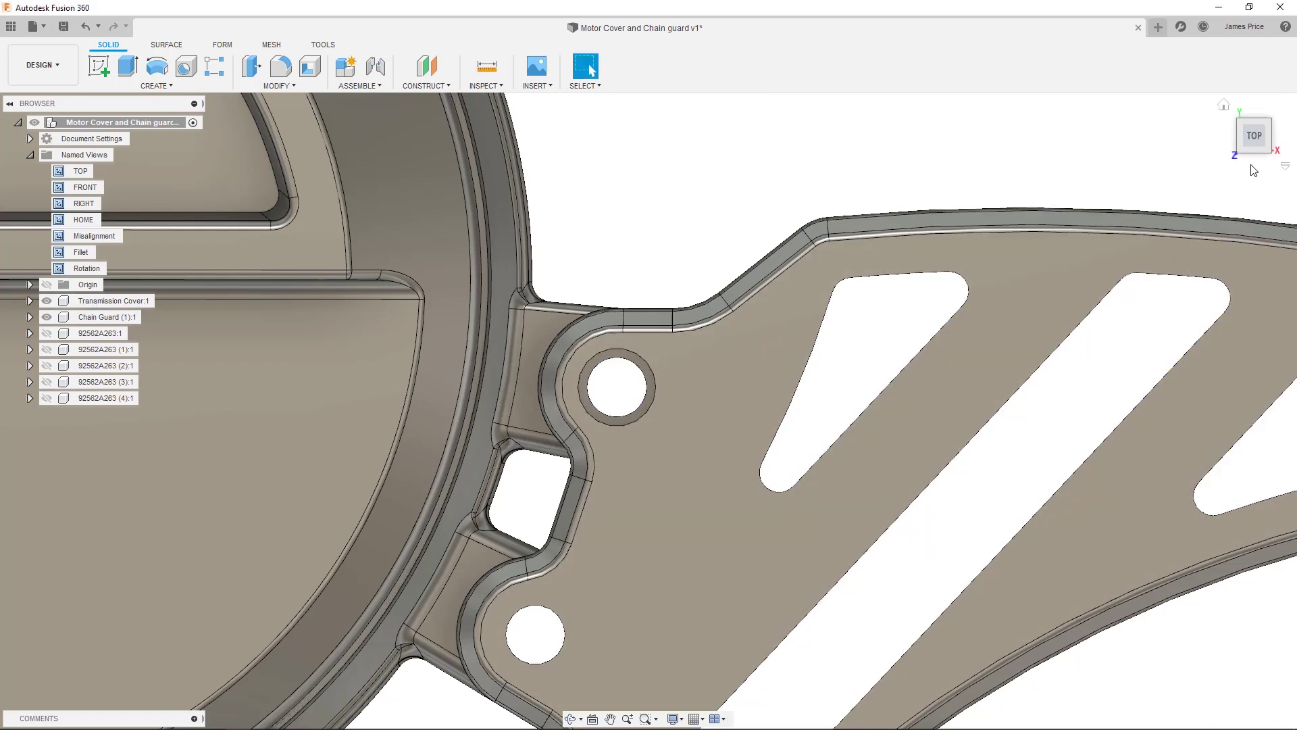
Offset the chain guard's hole face by 3 mm.
left_click(1252, 150)
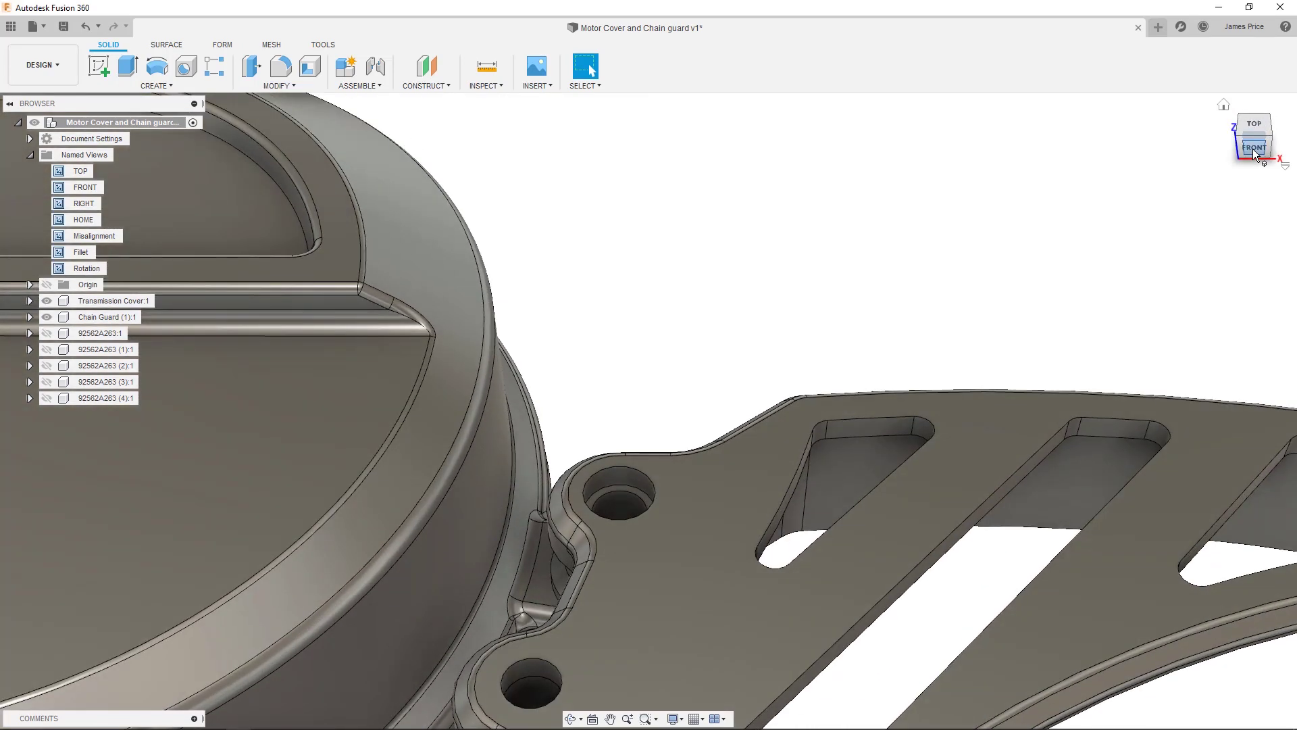
type("soff")
key("Down")
key("Down")
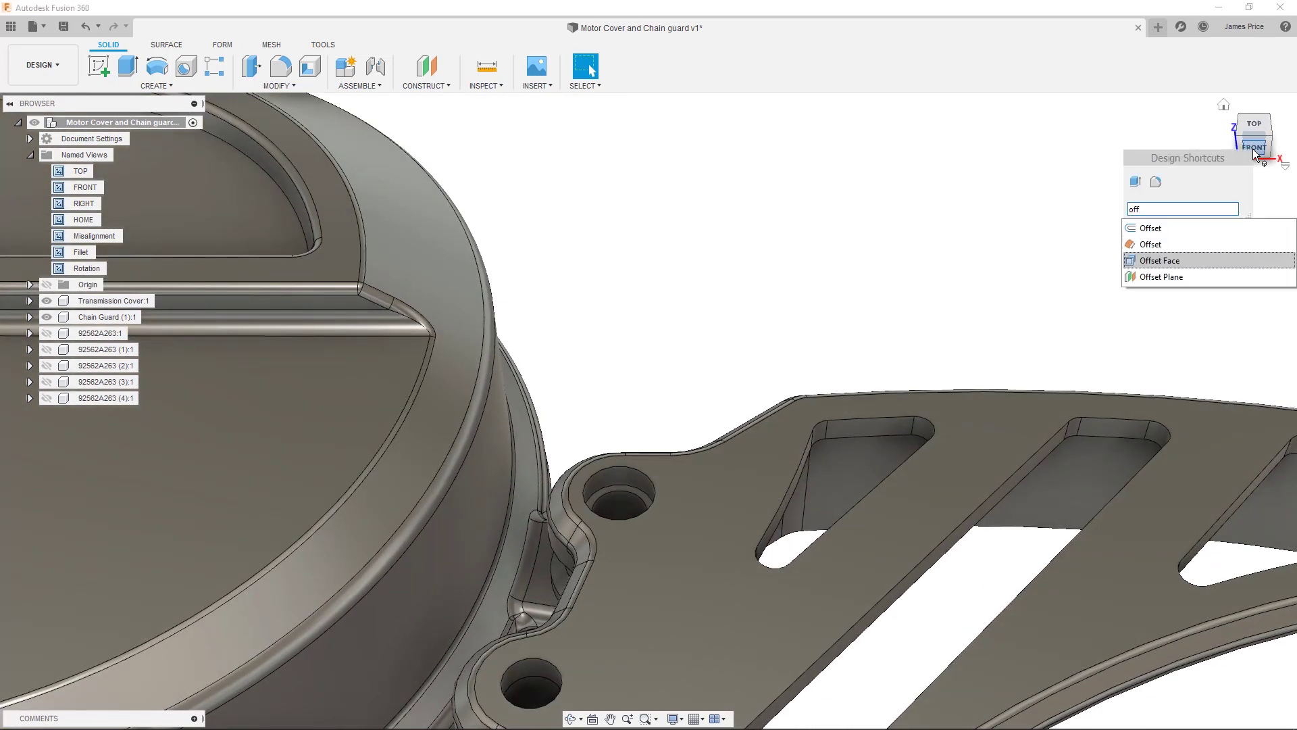
key("Return")
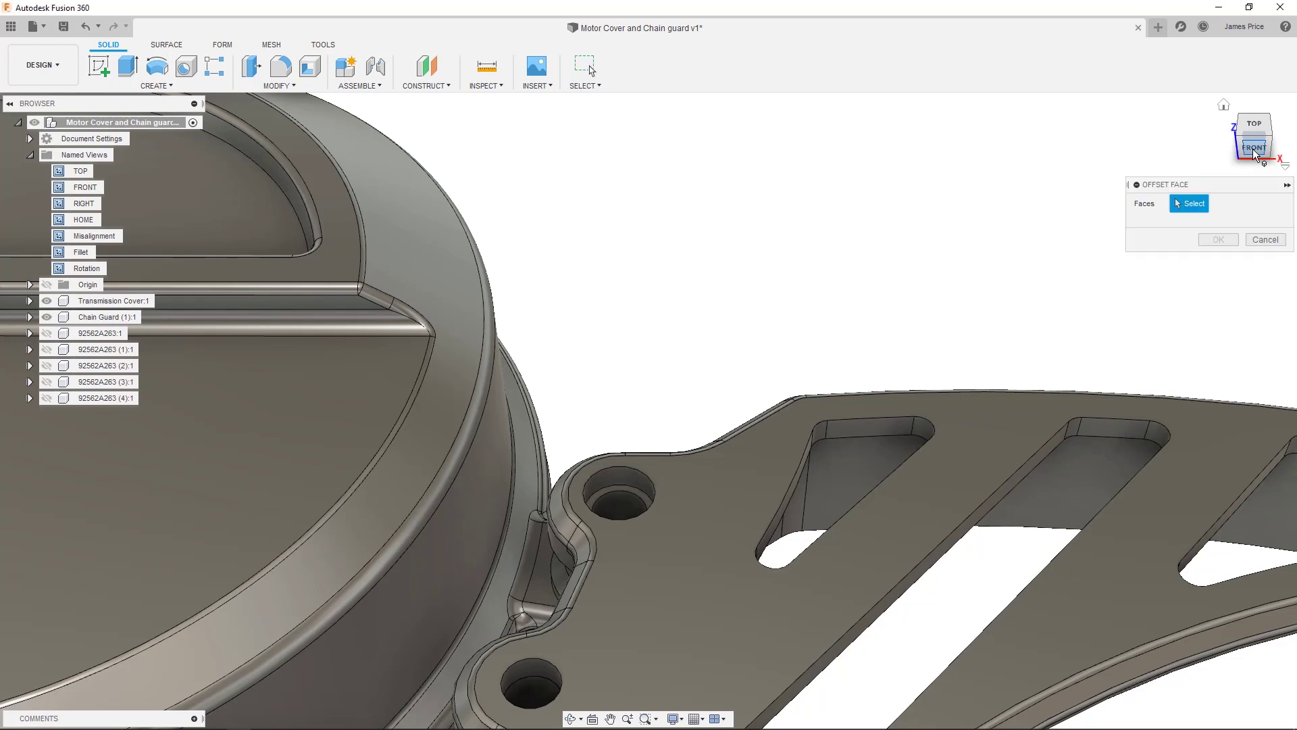
left_click(616, 487)
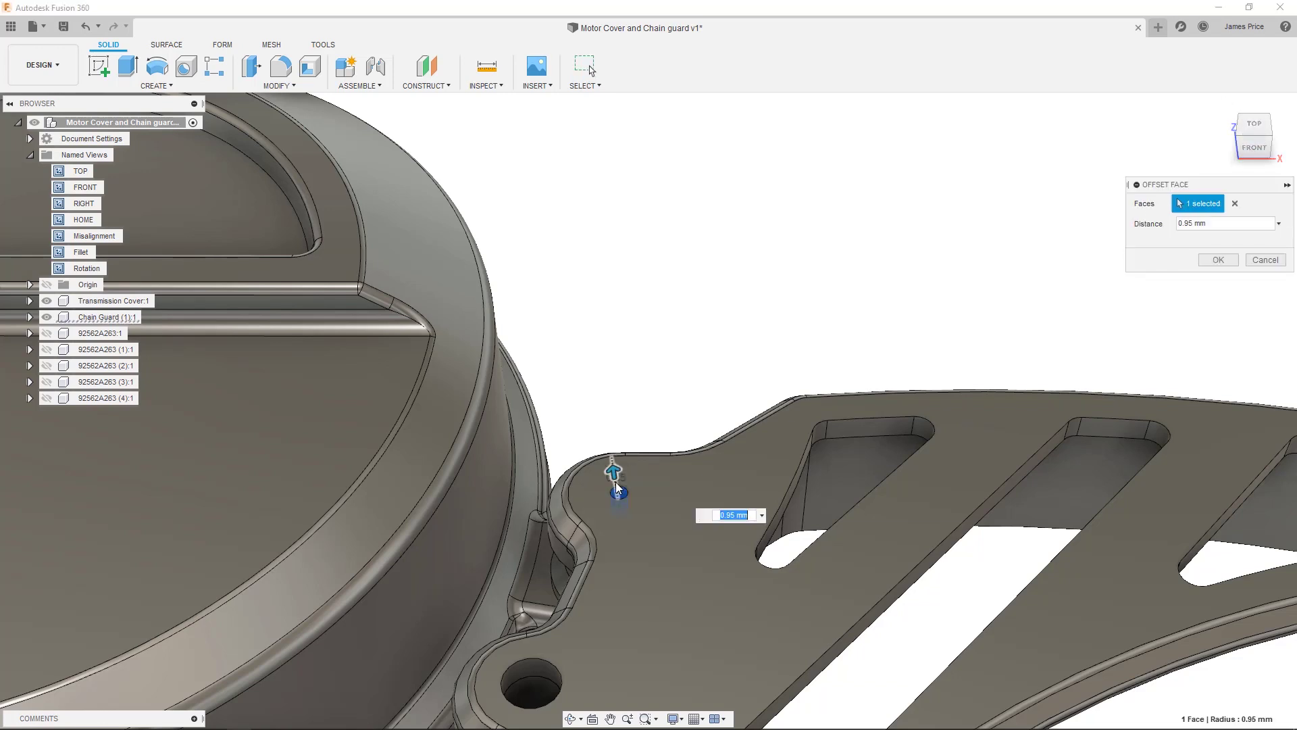
type("3")
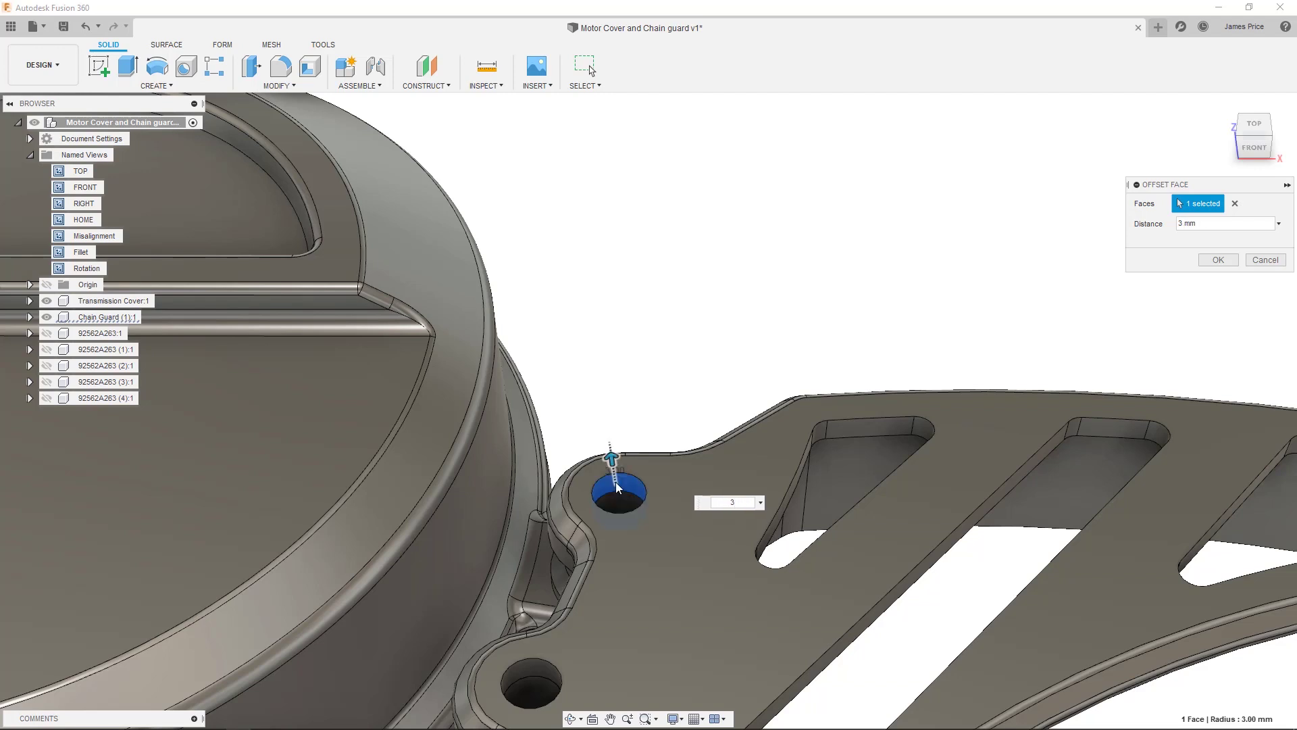
key("Return")
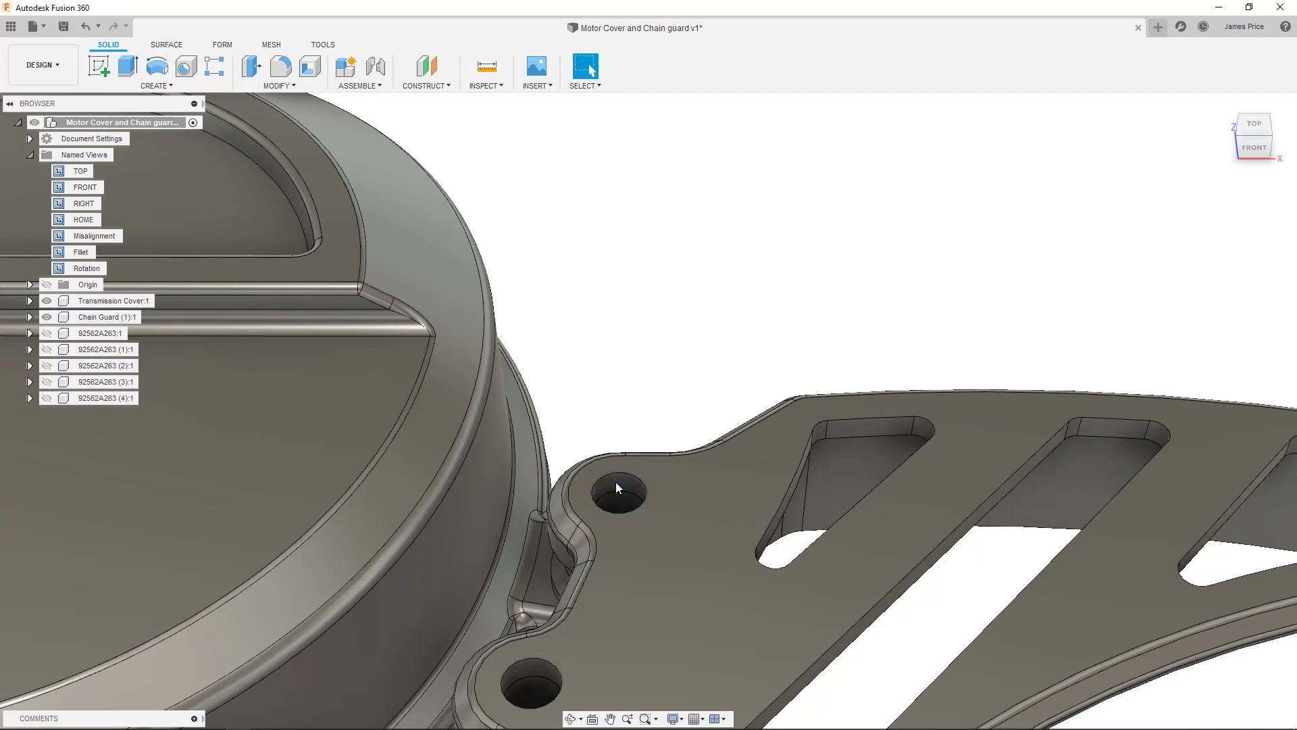
Run Find Features on Chain Guard Body1 for holes only, creating Hole1 and Hole2.
left_click(1251, 133)
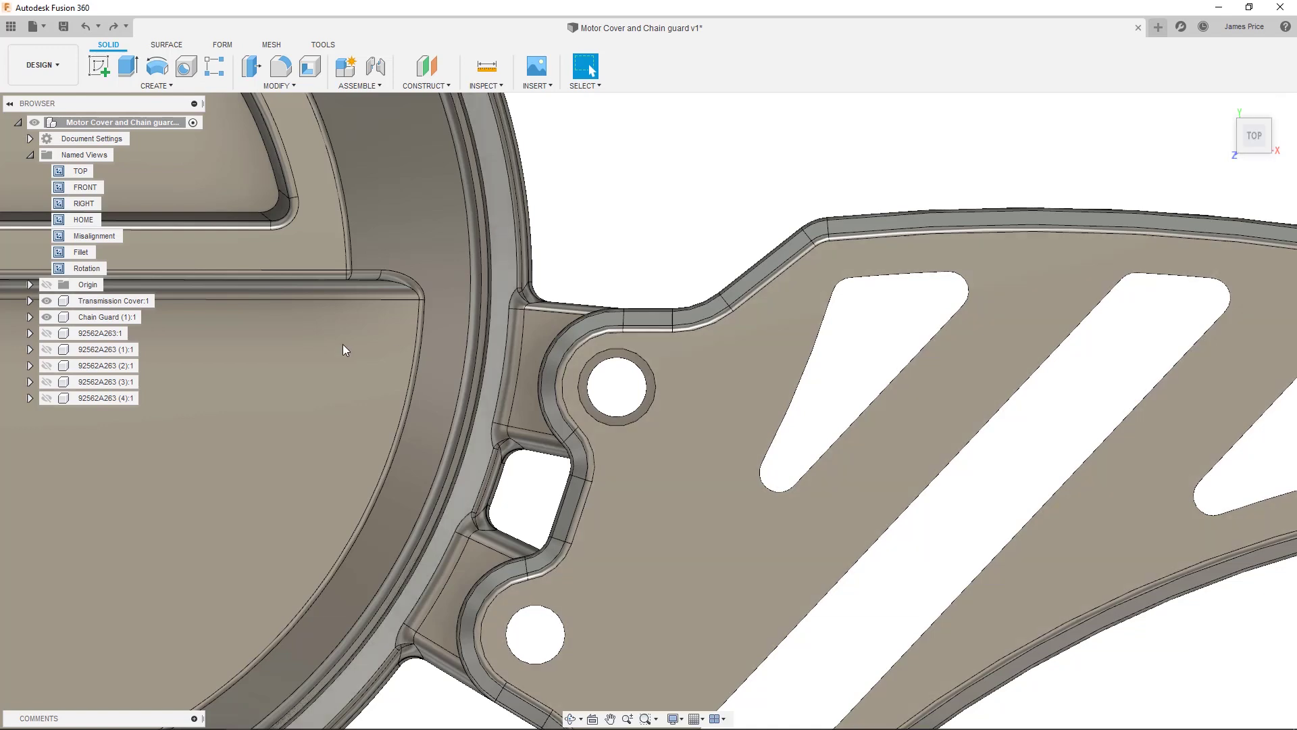
left_click(30, 317)
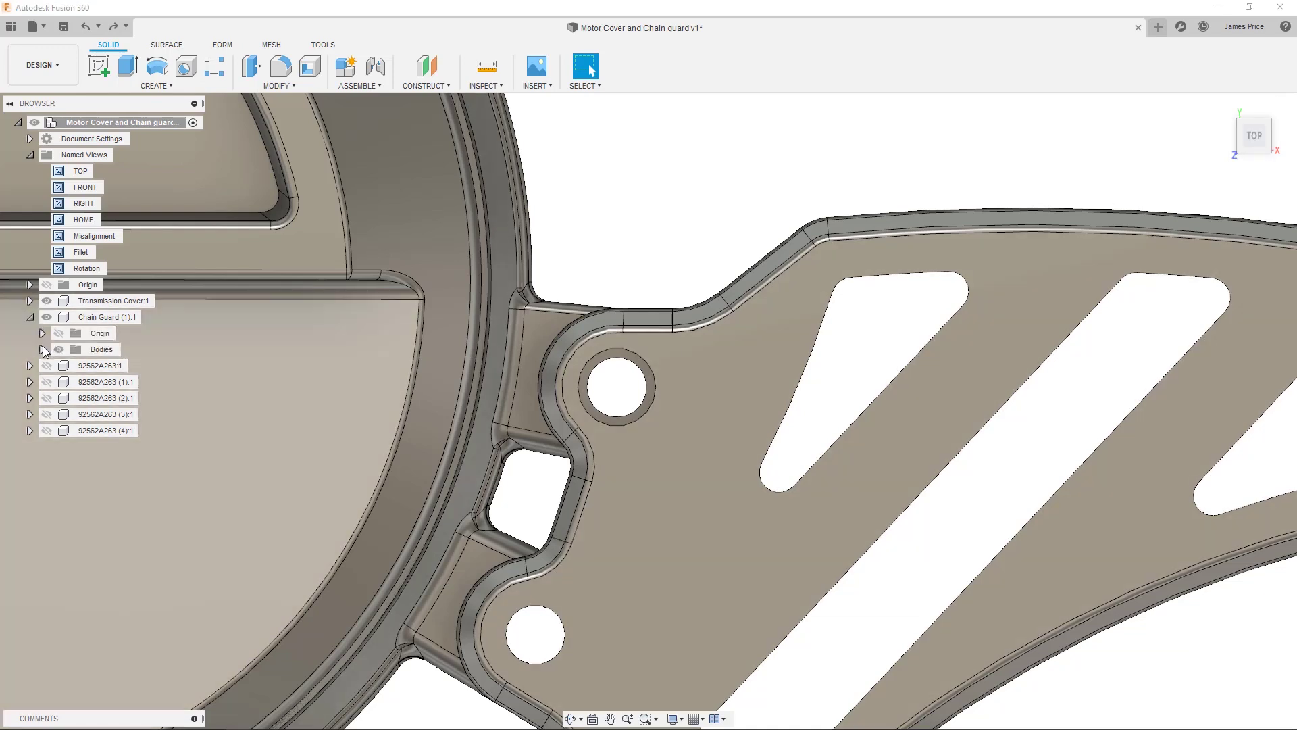
left_click(42, 348)
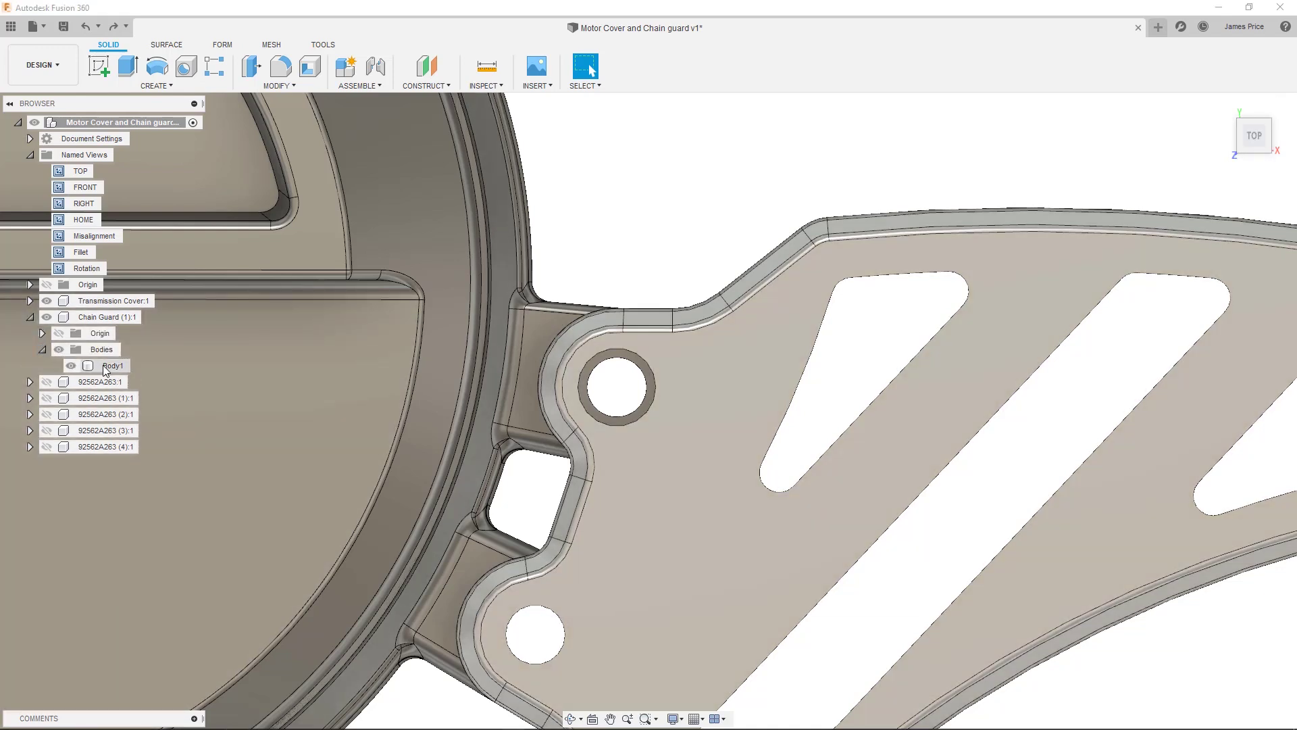
right_click(107, 365)
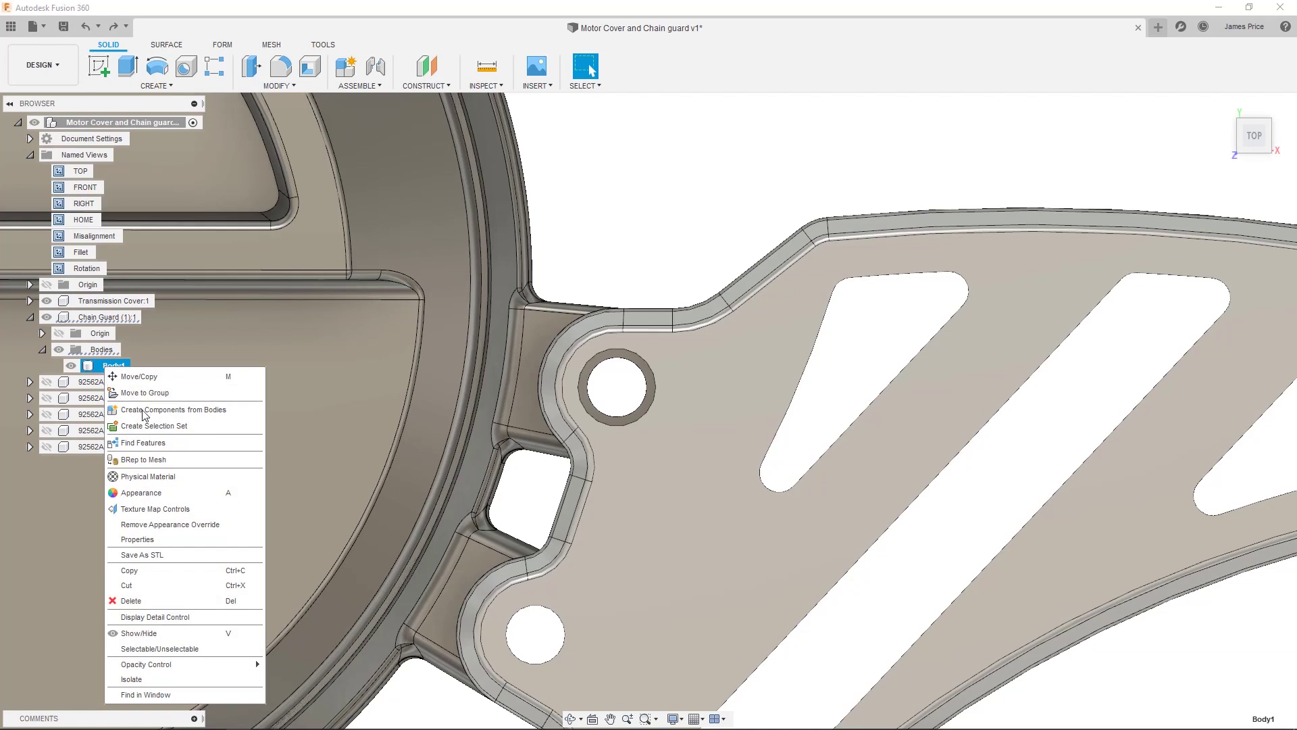
left_click(143, 442)
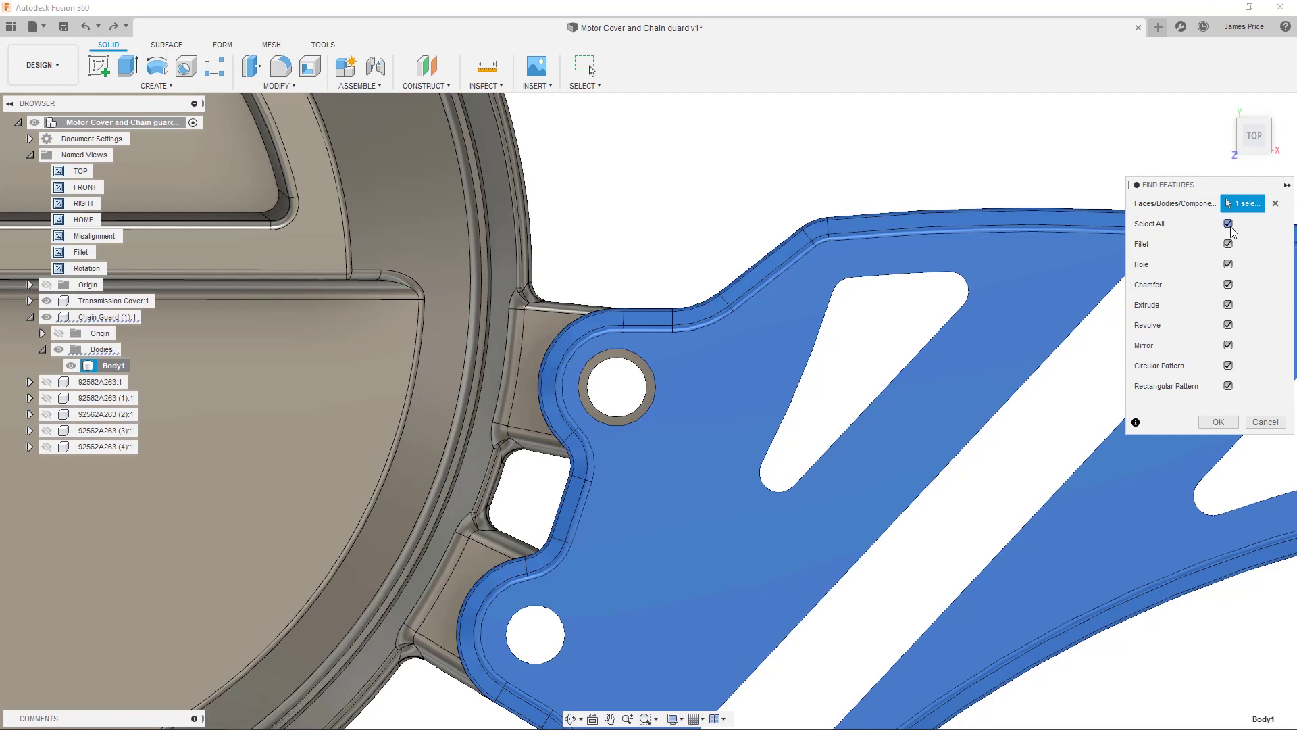
left_click(1228, 224)
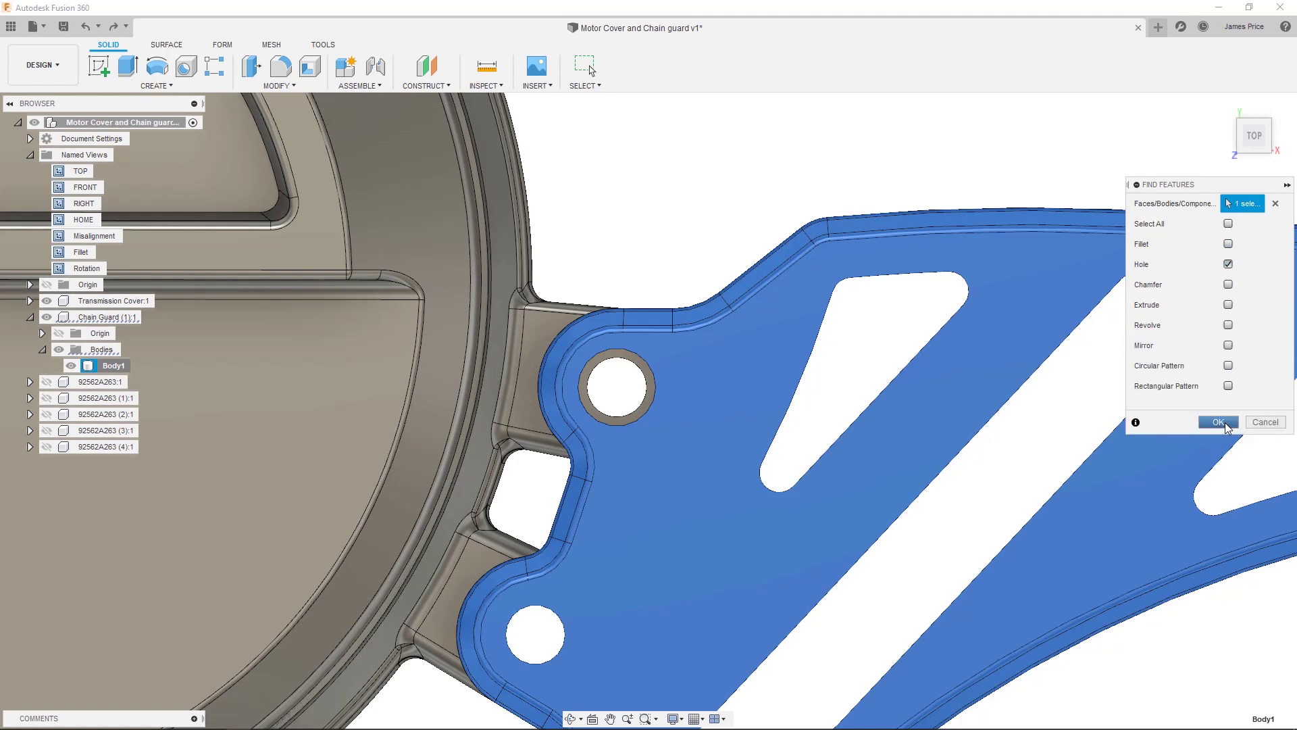
left_click(1219, 422)
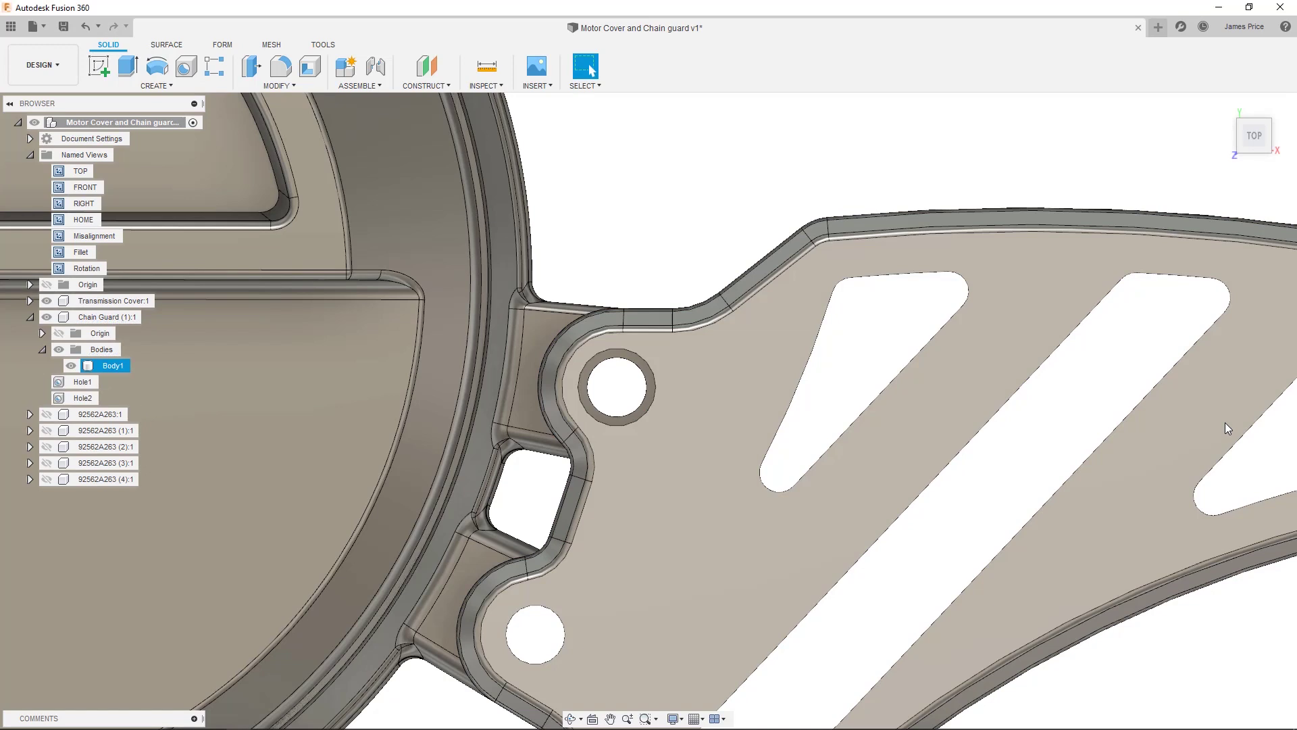
key("Escape")
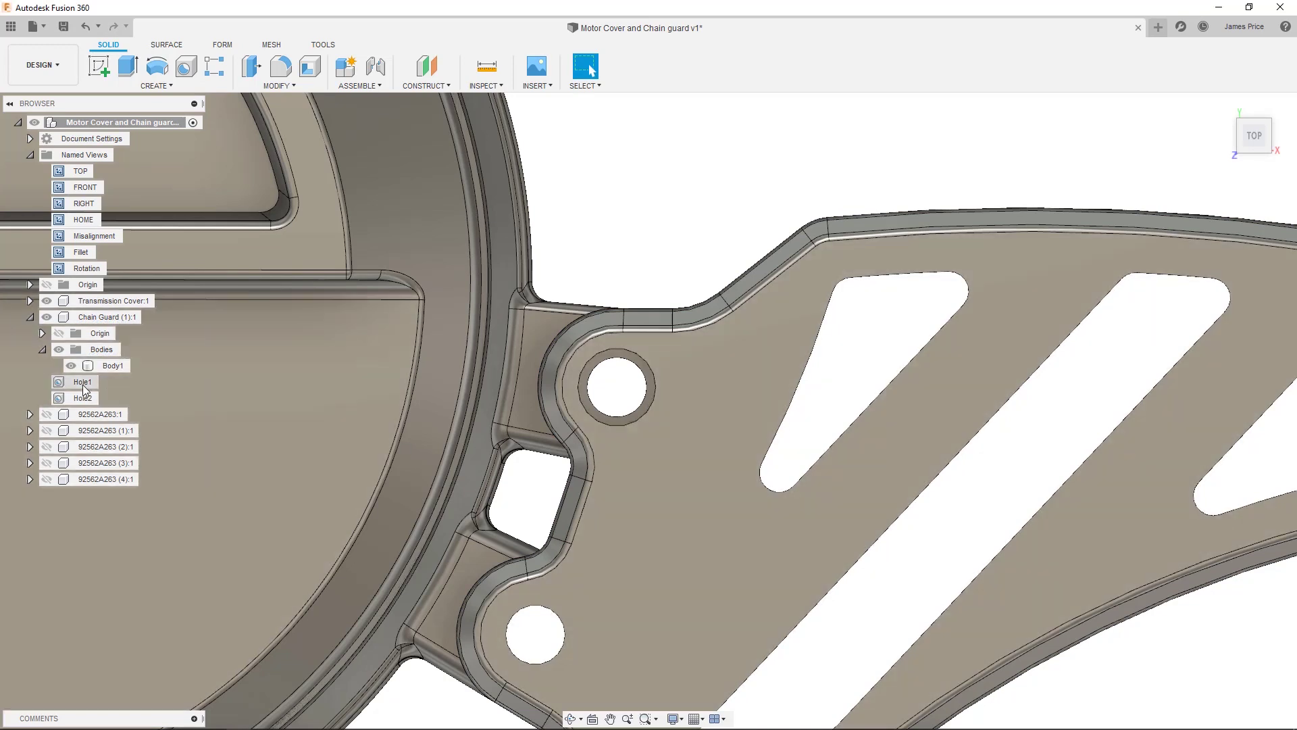
Edit Hole1, changing its 7.90 mm size to 6 mm.
right_click(83, 384)
left_click(136, 426)
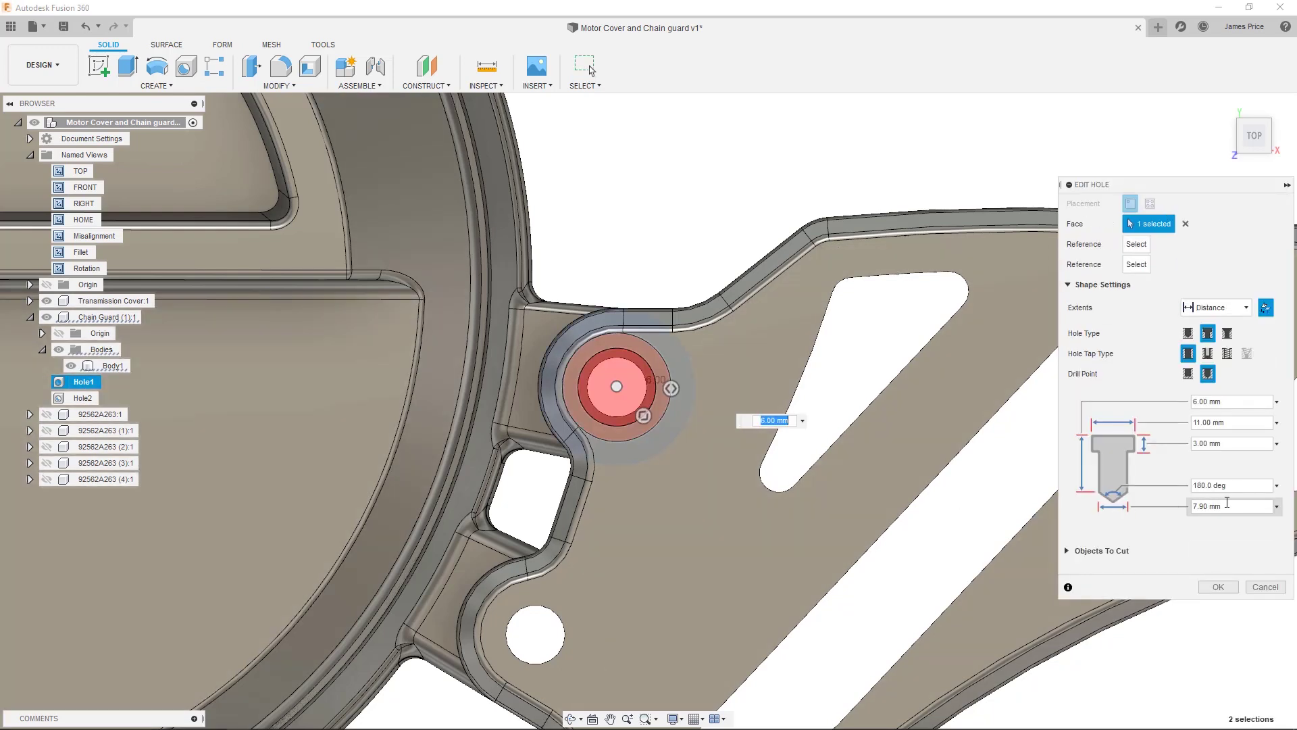
left_click_drag(1228, 502, 1179, 515)
type("6")
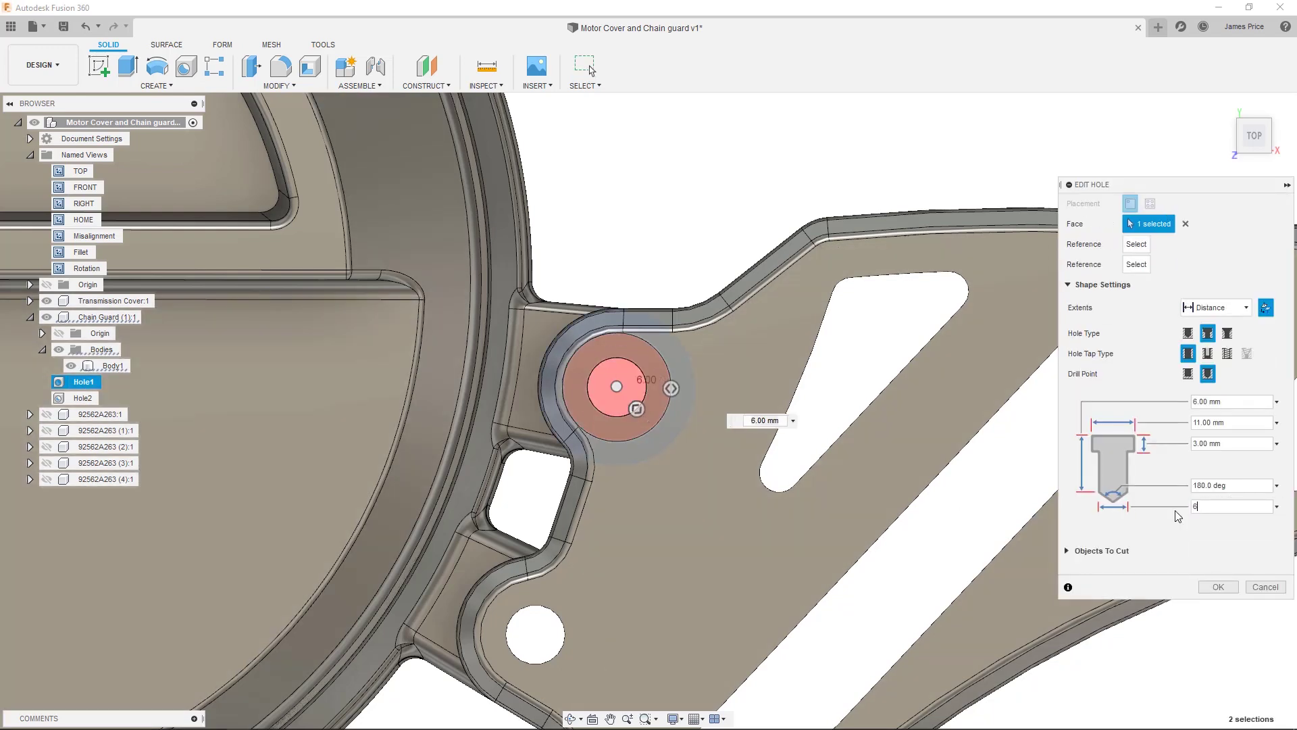
left_click(1229, 585)
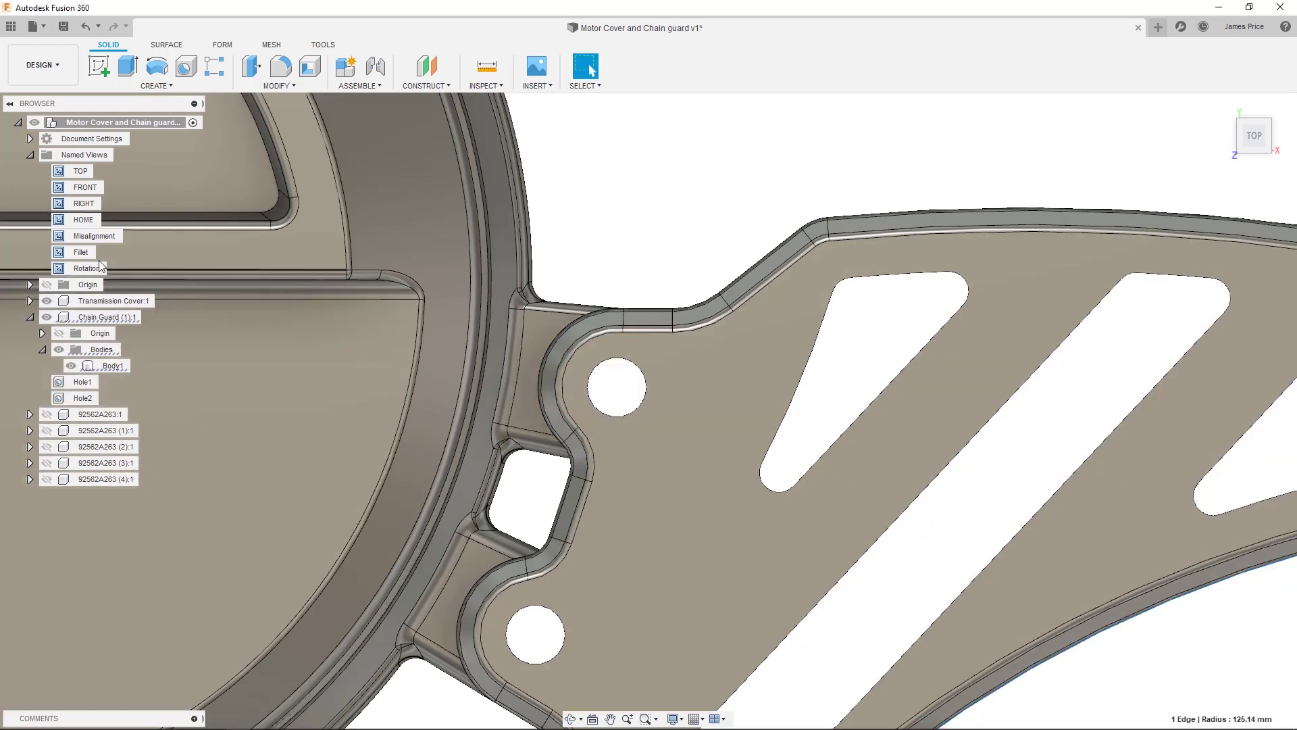
Try deleting the 1.00 mm corner fillet in the Fillet view, undoing after the heal error.
double_click(68, 254)
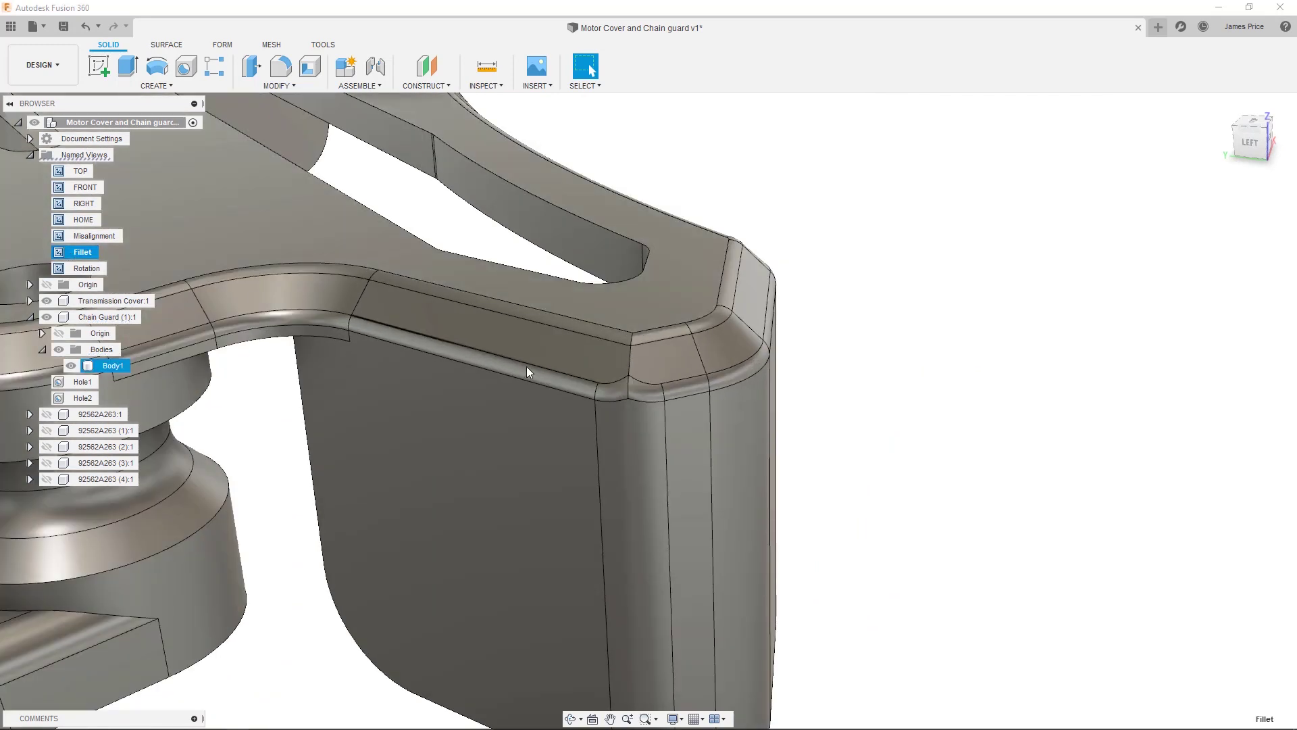
left_click(614, 391)
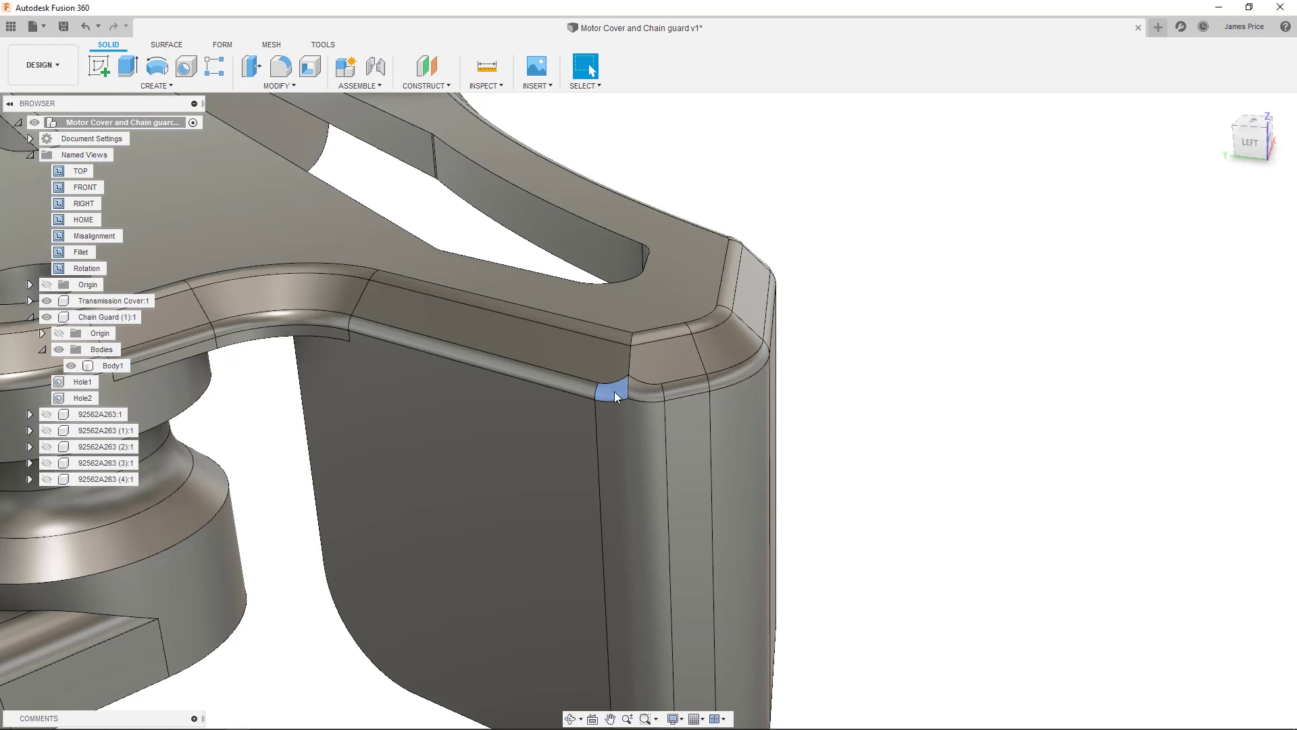
right_click(636, 391)
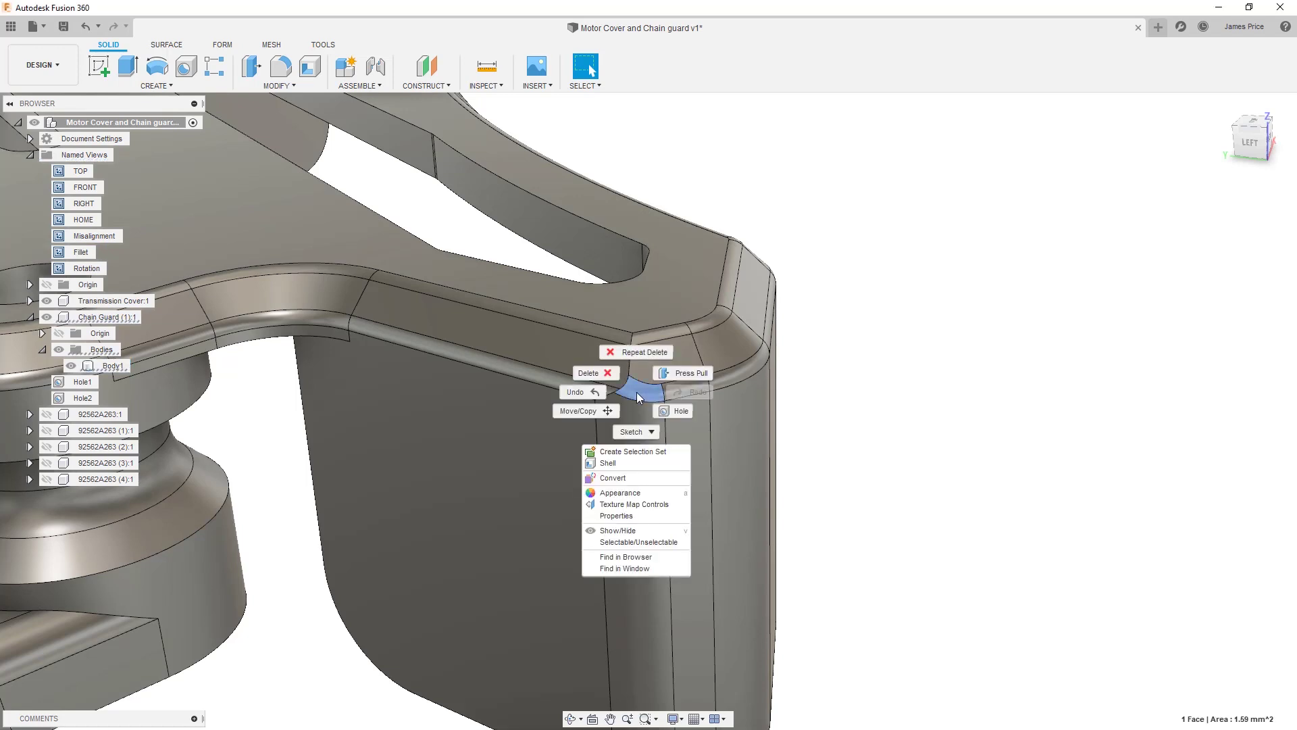
left_click(612, 375)
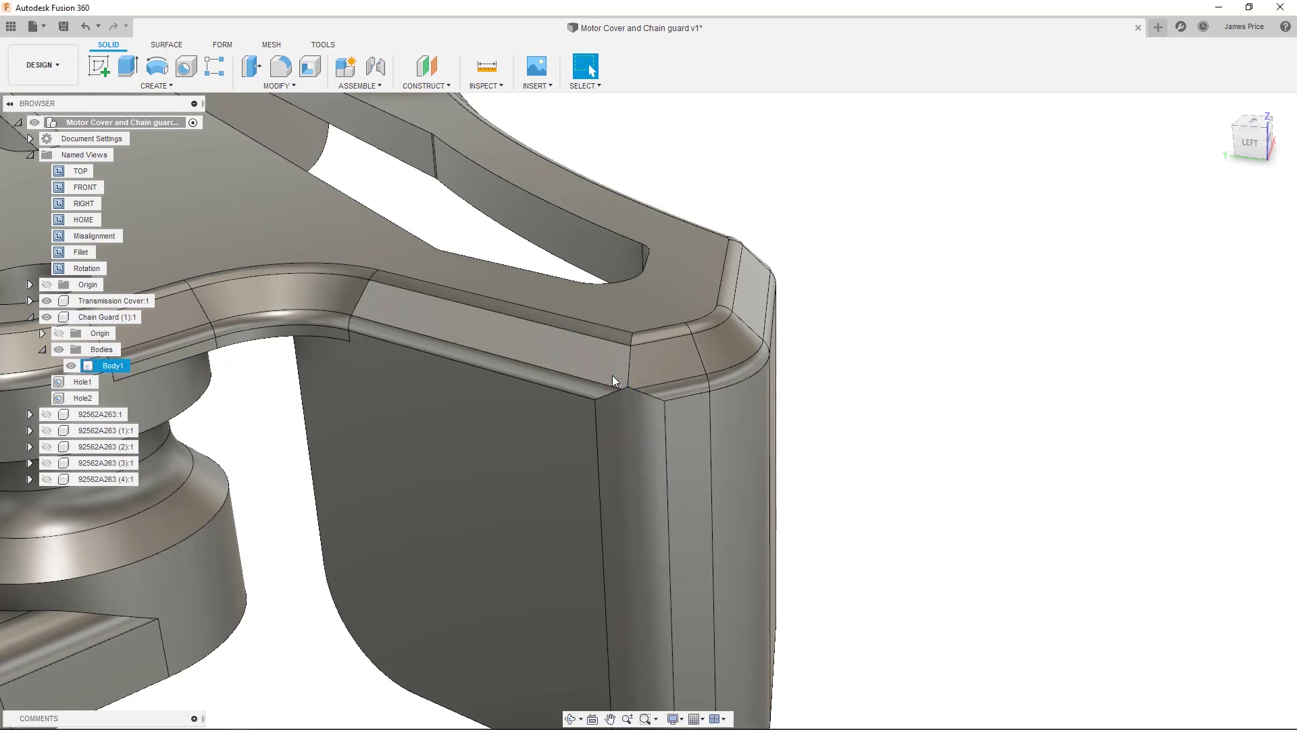
left_click(674, 388)
key("Delete")
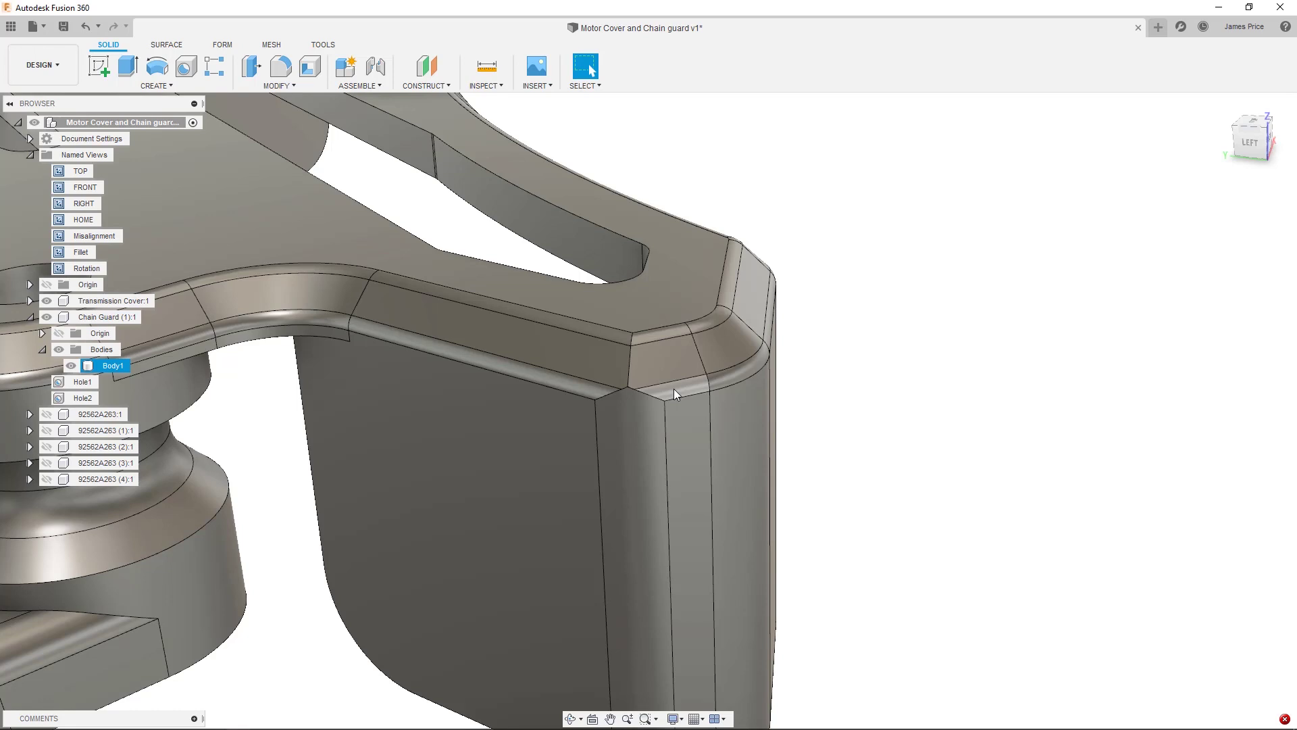
key("ctrl+z")
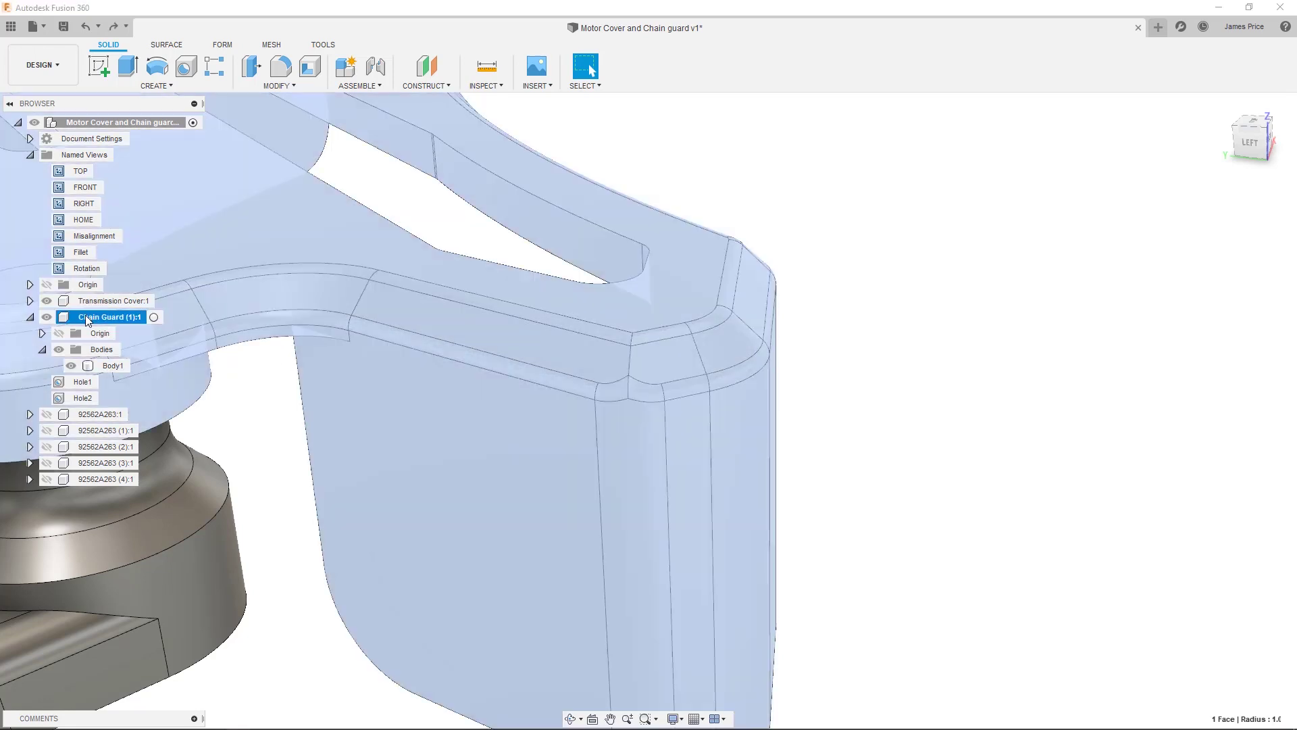
Isolate the Chain Guard component.
right_click(88, 317)
left_click(144, 385)
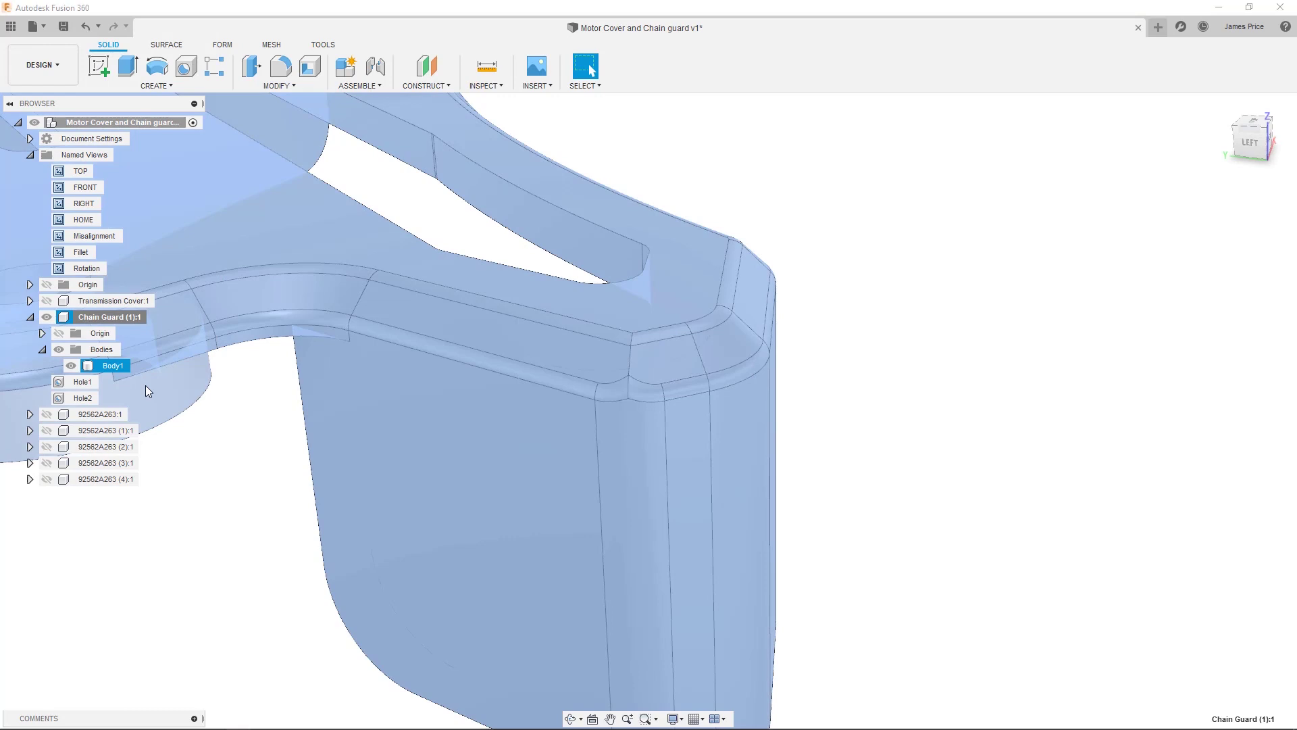
key("Escape")
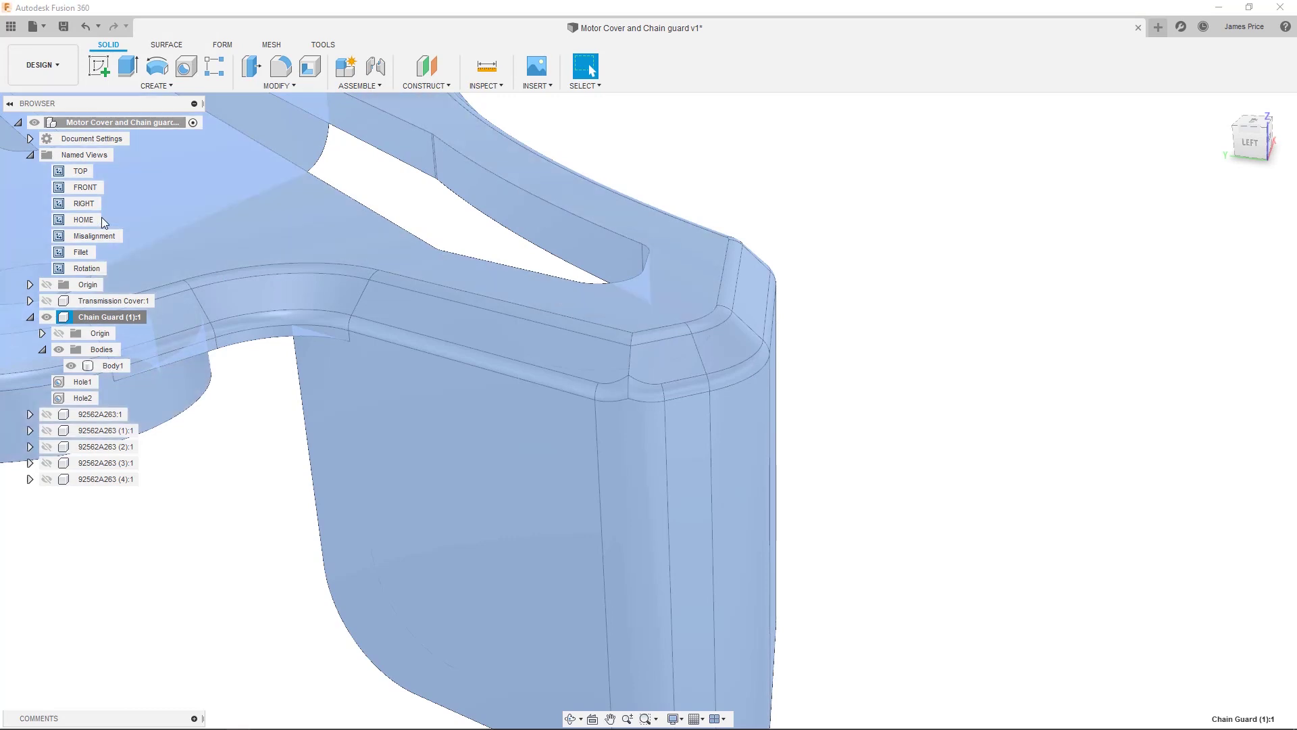
Turn off Select Through and box-select the part's top edges in the FRONT view.
double_click(79, 189)
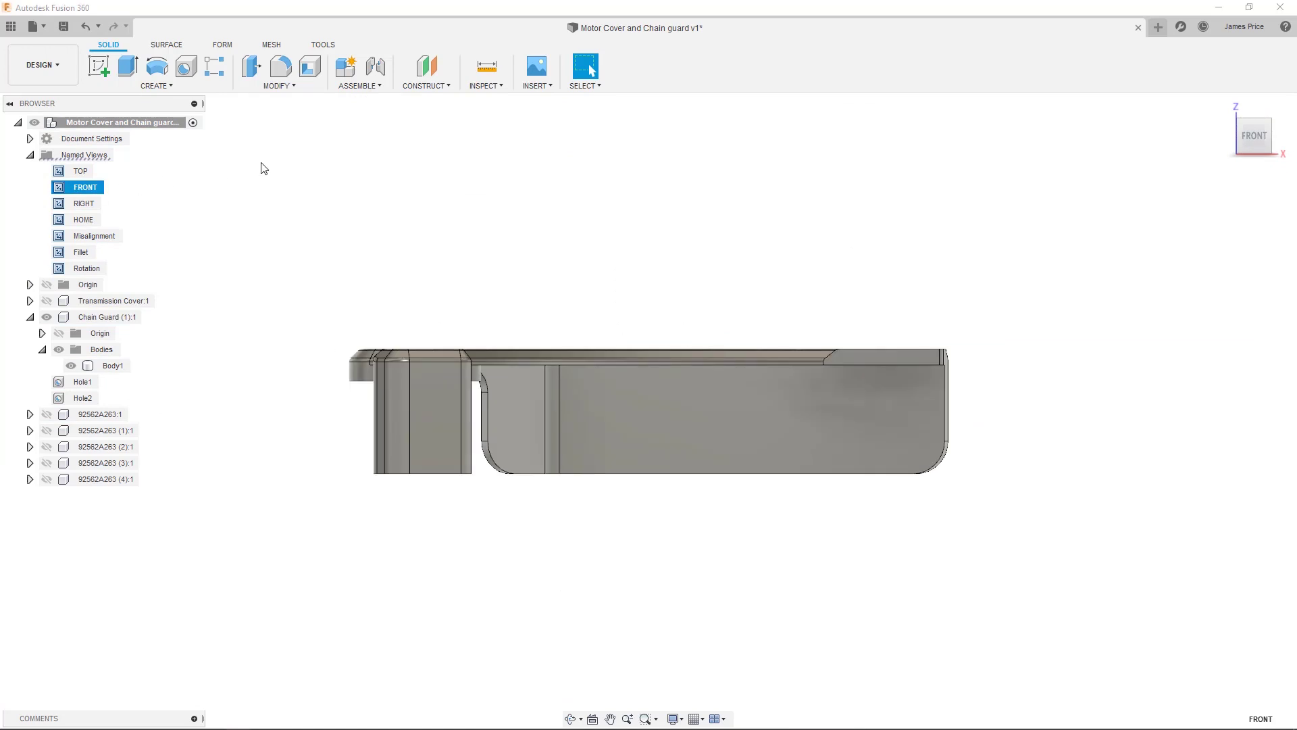
left_click(573, 87)
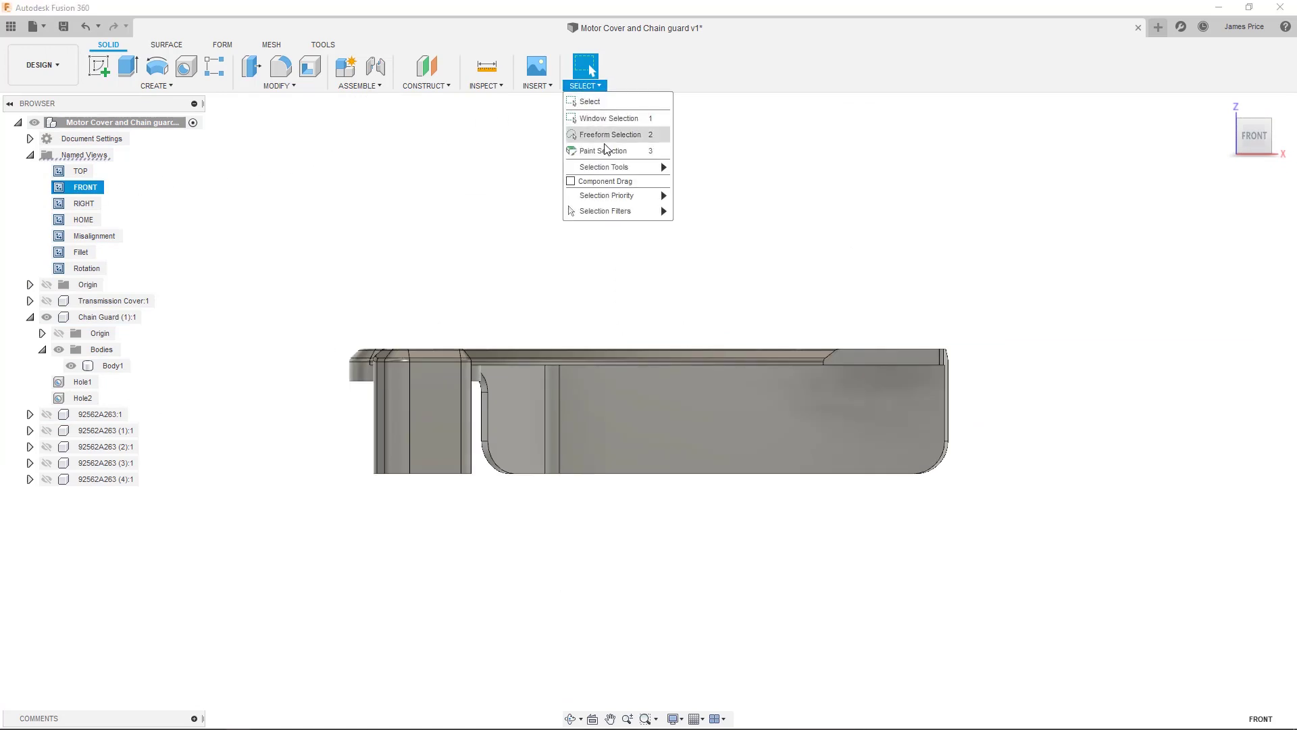
mouse_move(629, 214)
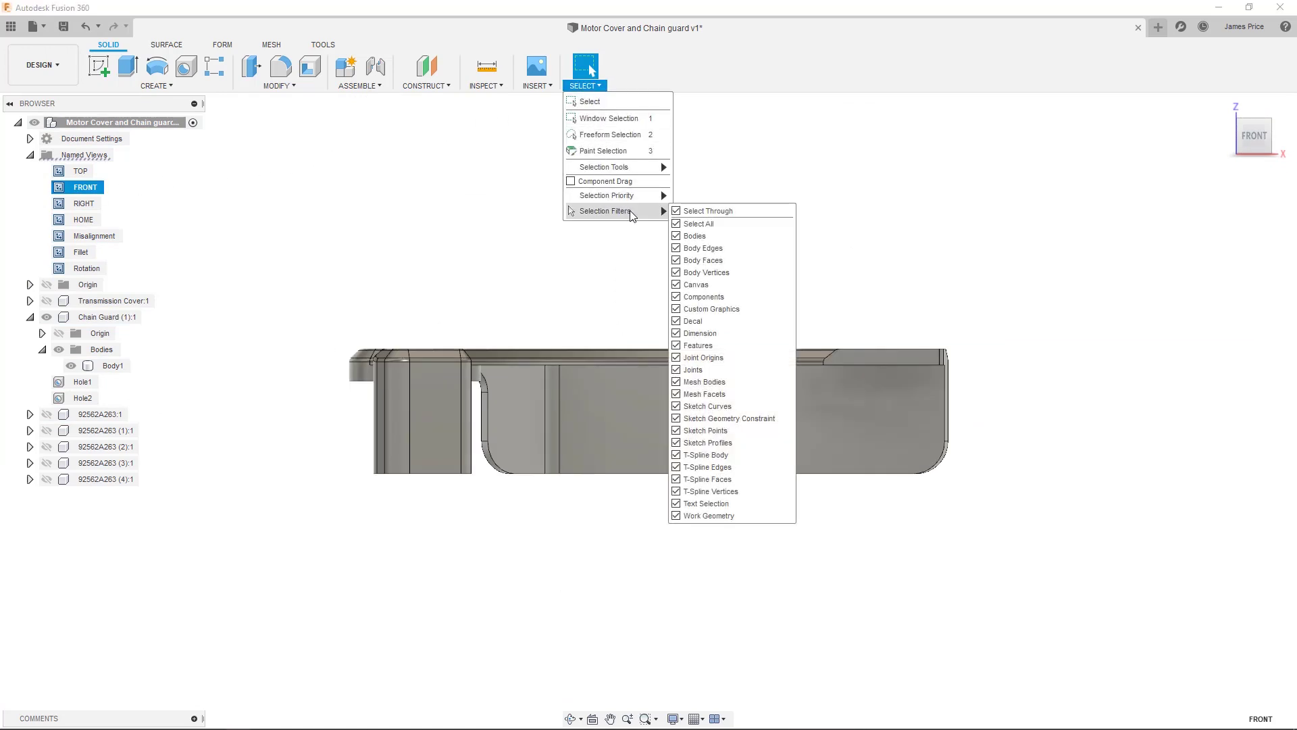
left_click(741, 213)
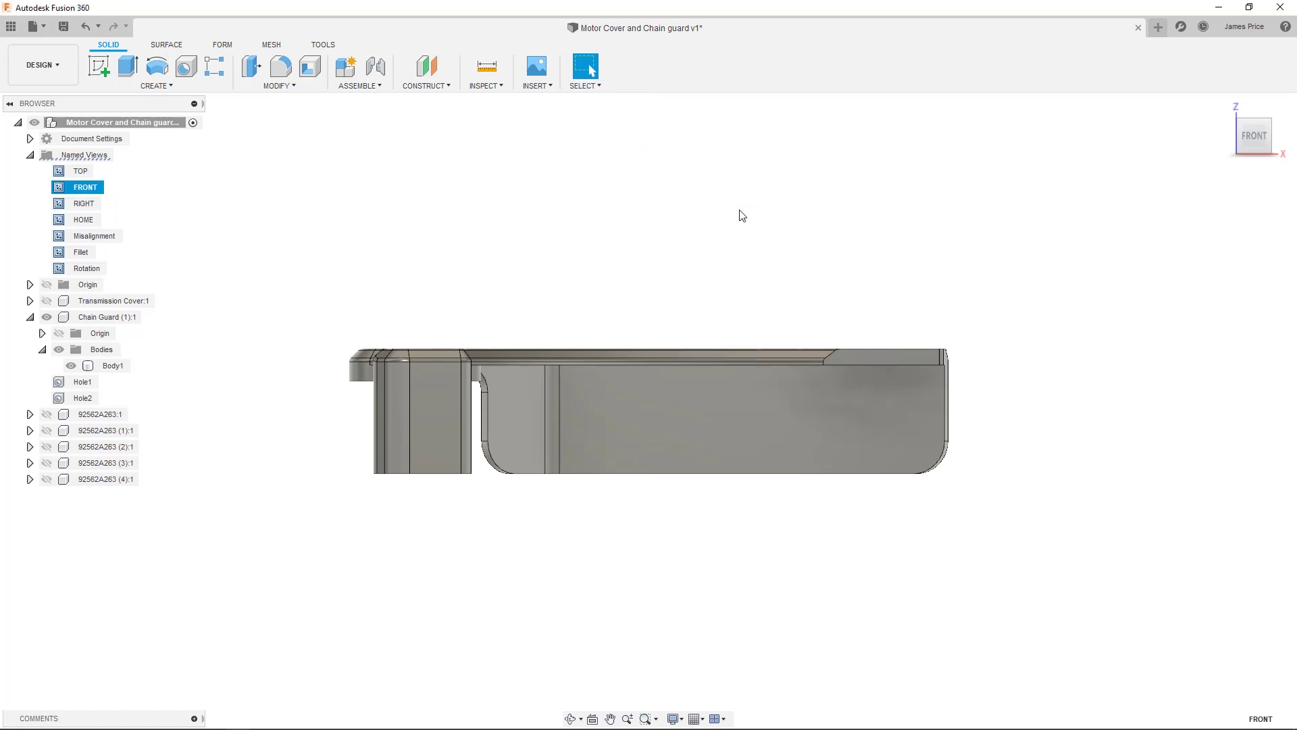
left_click_drag(325, 319, 1013, 359)
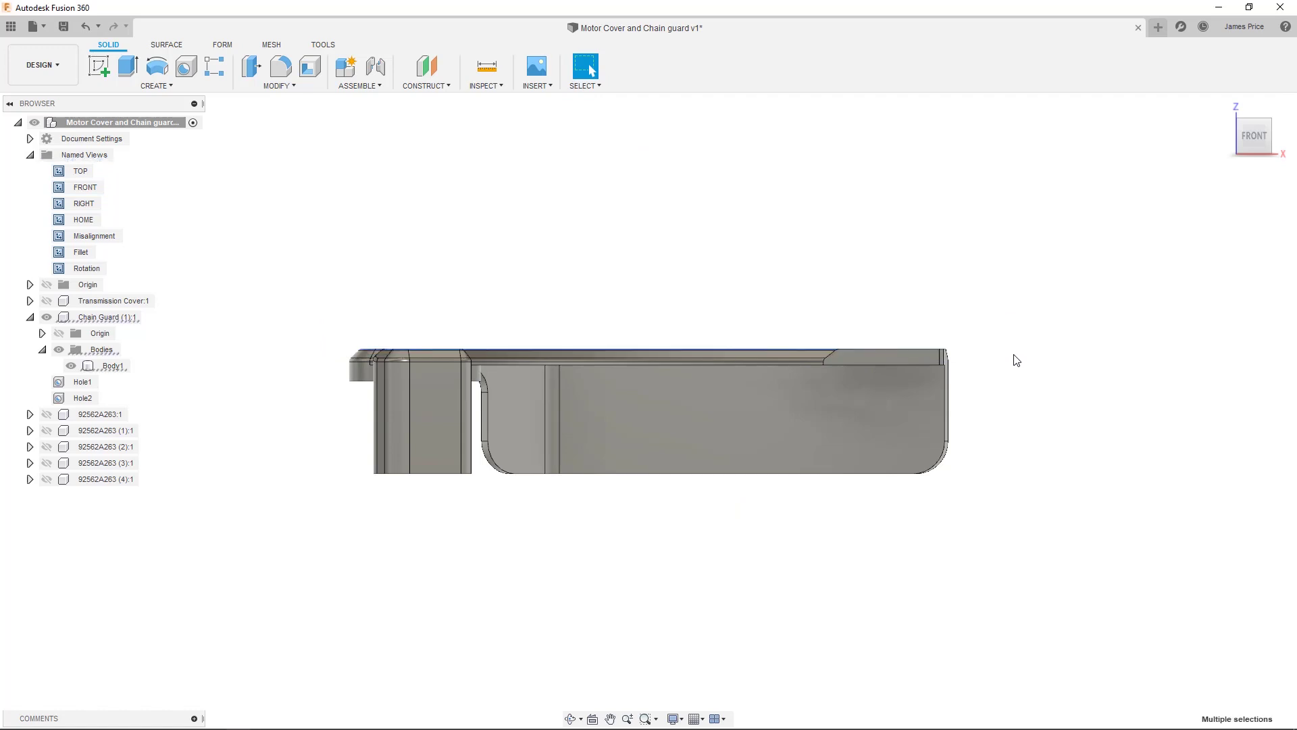
left_click_drag(340, 354, 1025, 370)
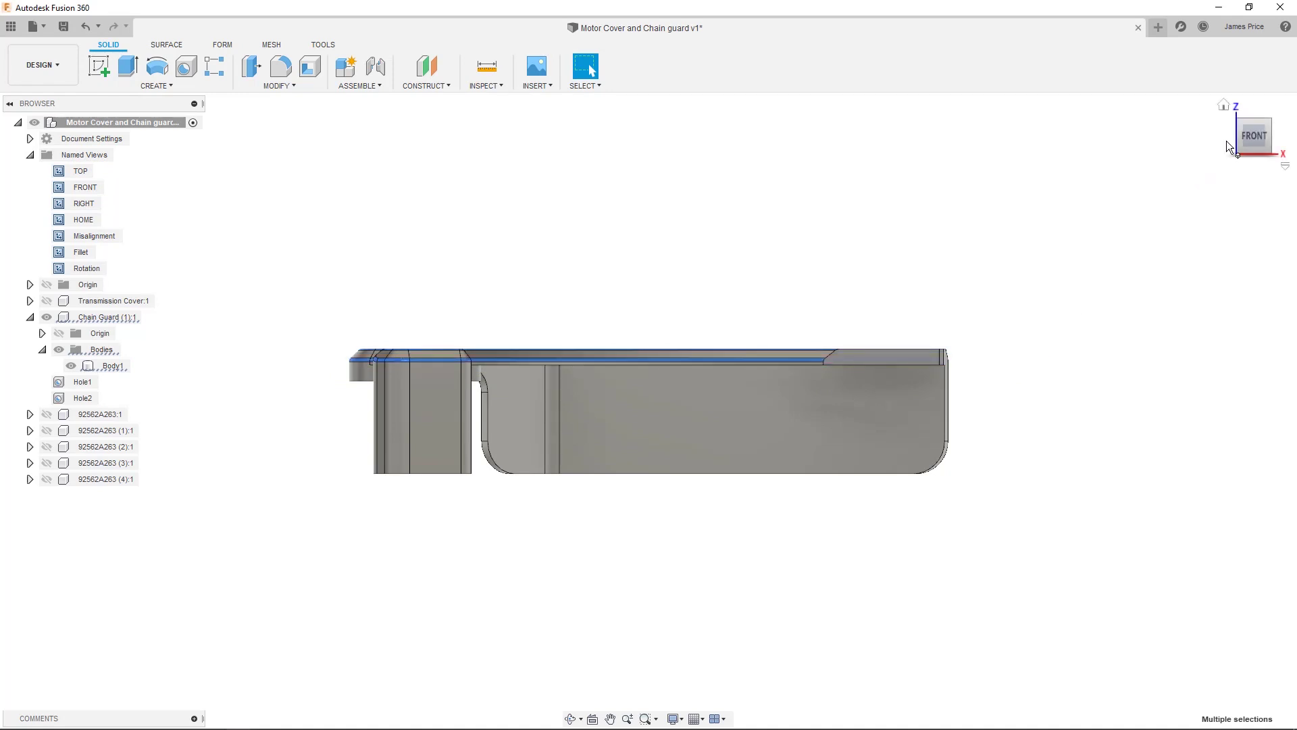
left_click(1254, 126)
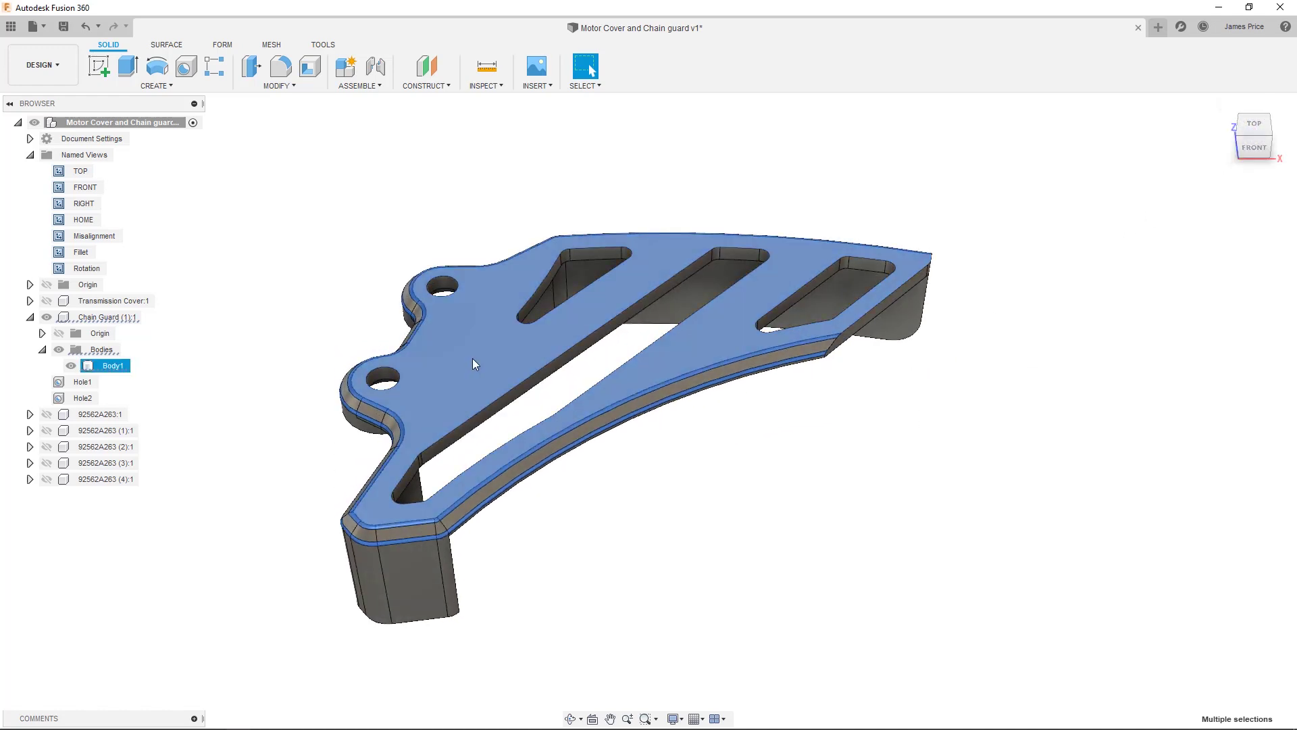
key("Escape")
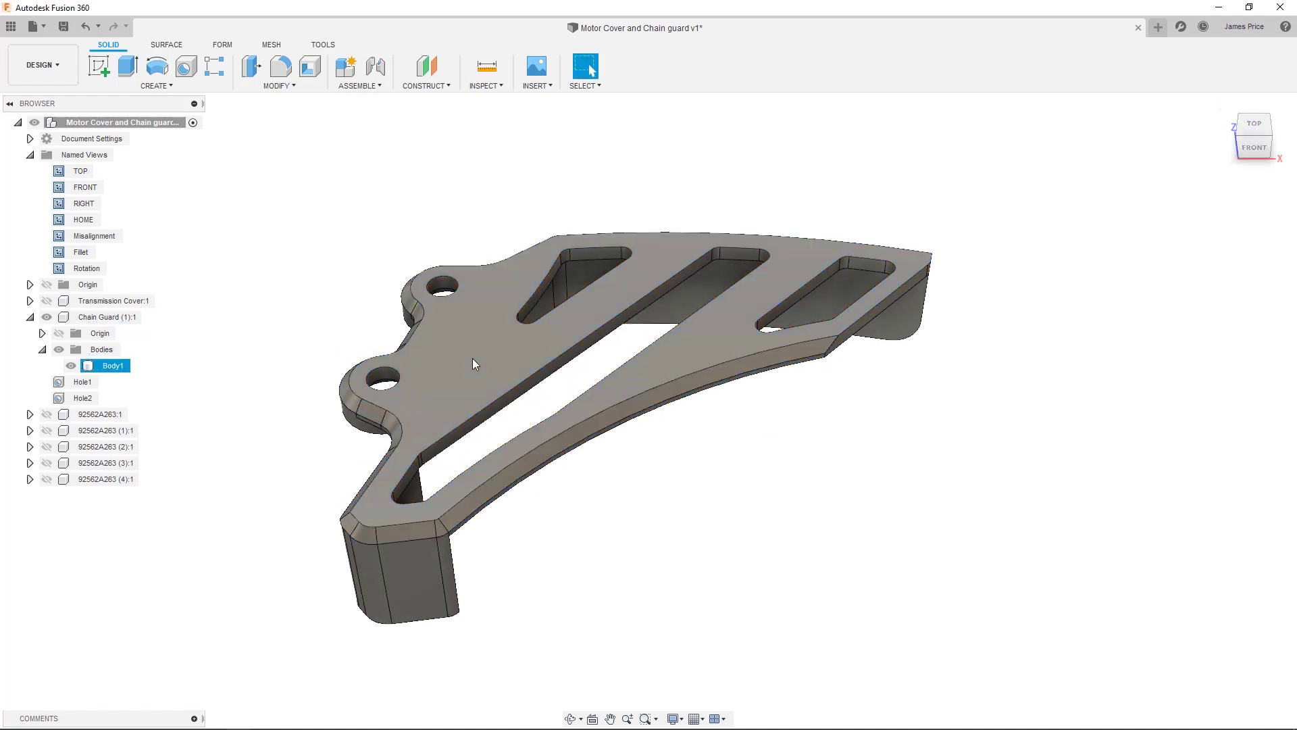
Delete the 3.00 mm vertical fillet face in the Fillet view.
double_click(81, 254)
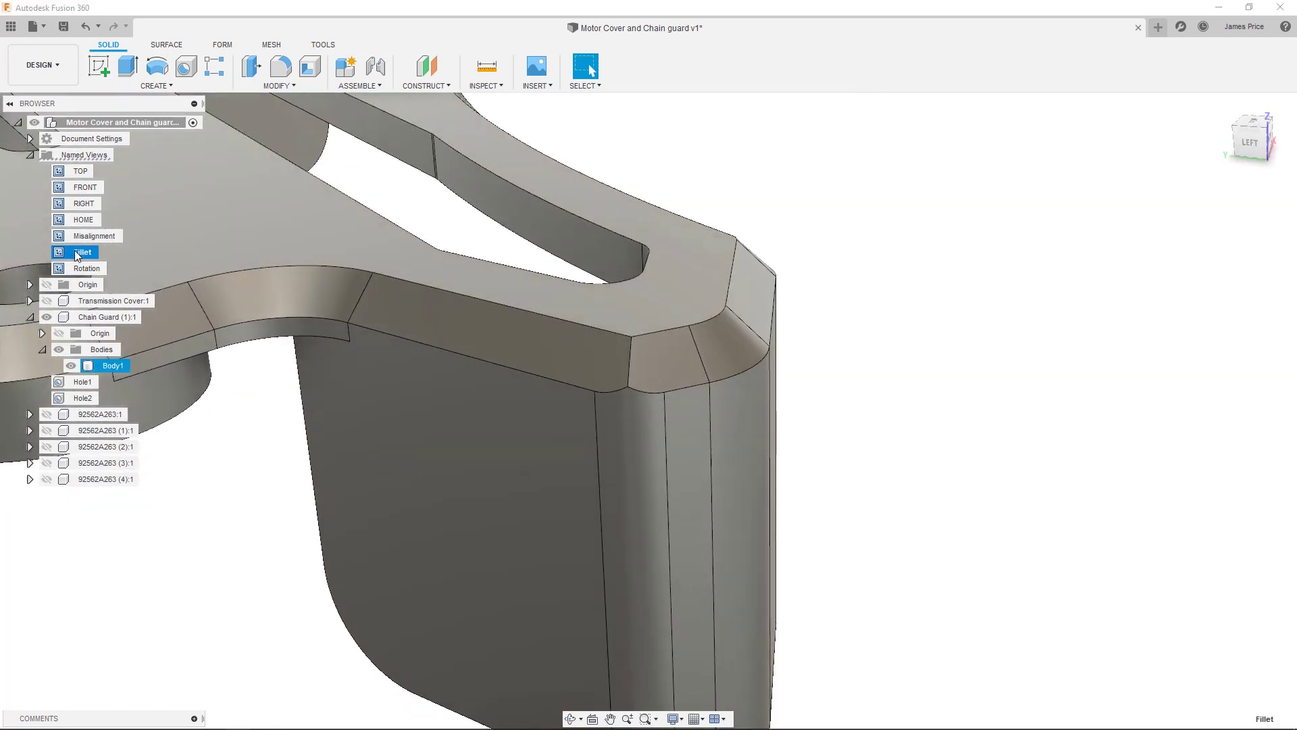
left_click(638, 458)
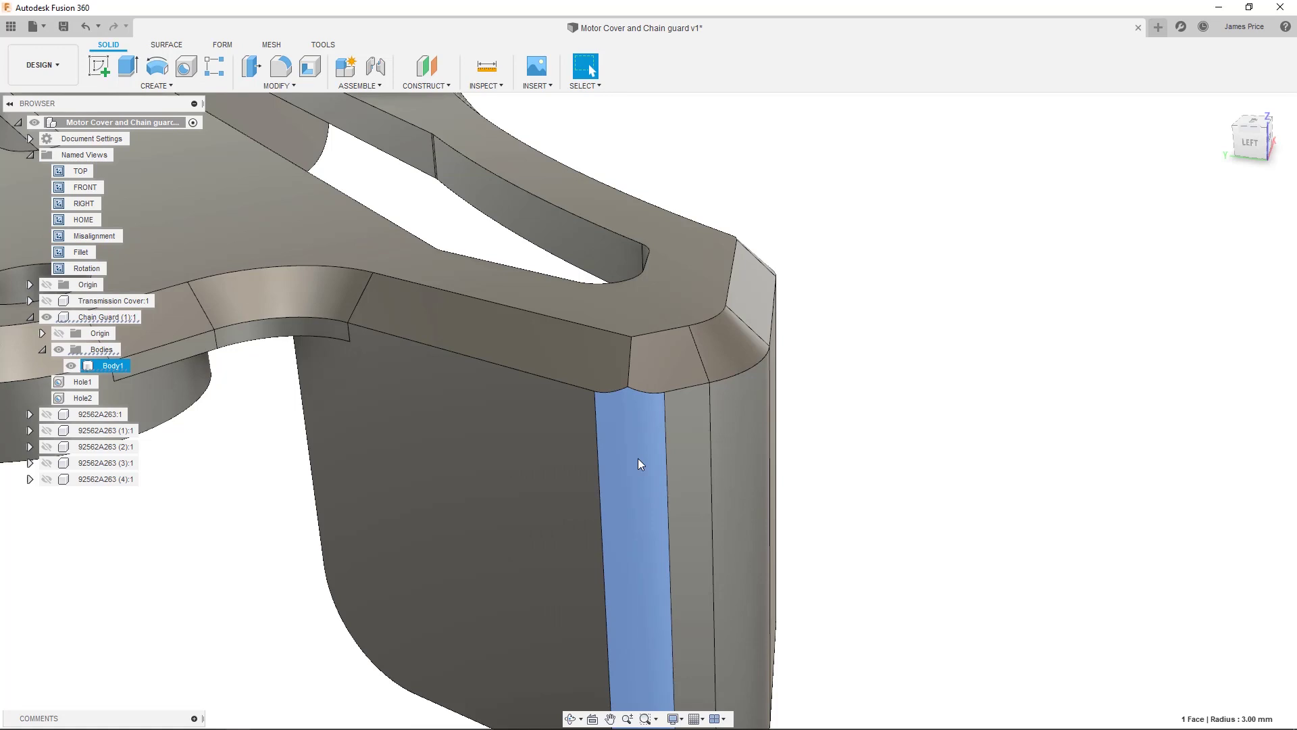
key("Delete")
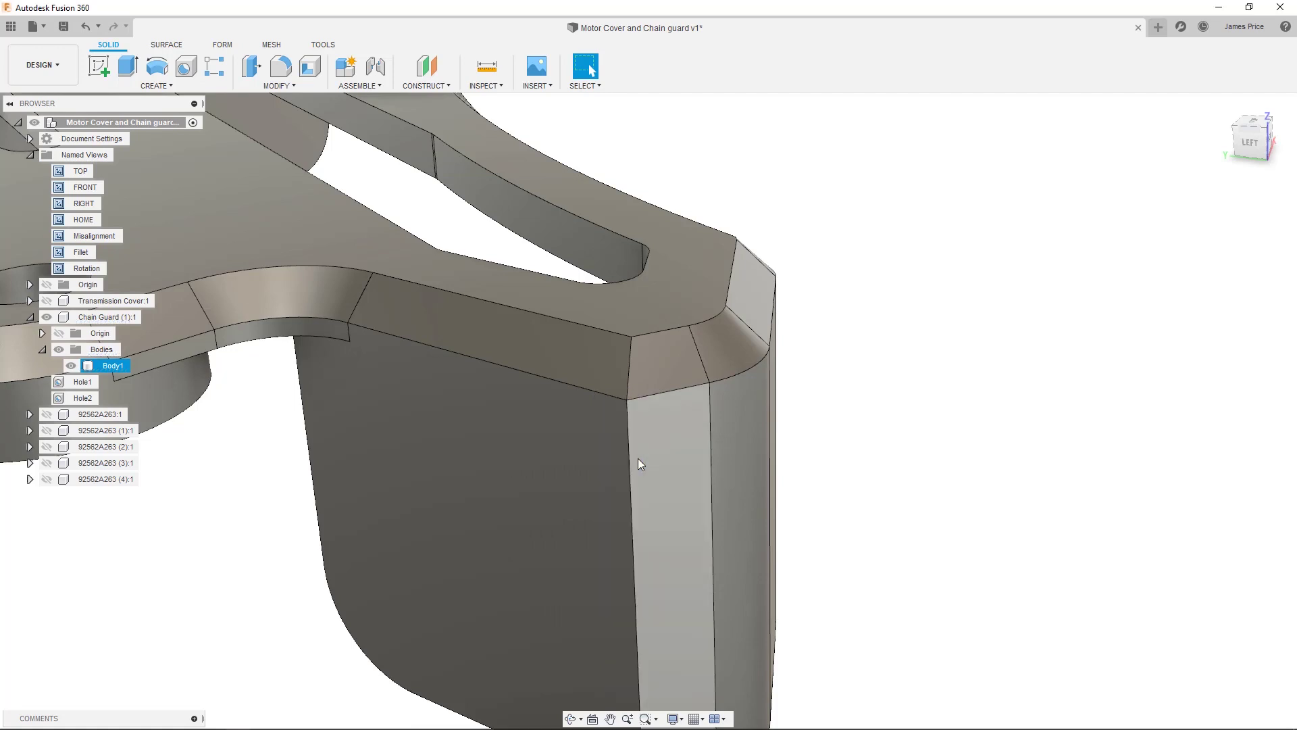
Fillet the chain guard's vertical corner edges with a 2 mm radius.
key("f")
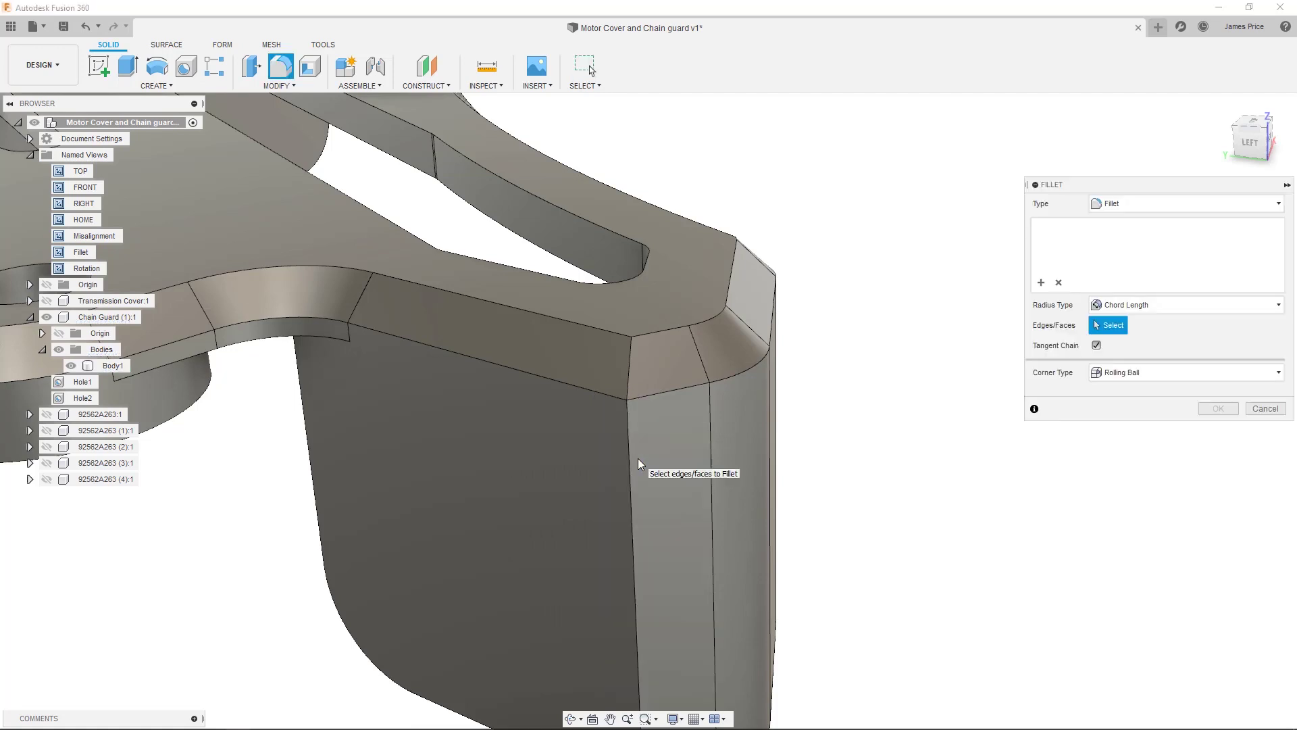
left_click(632, 463)
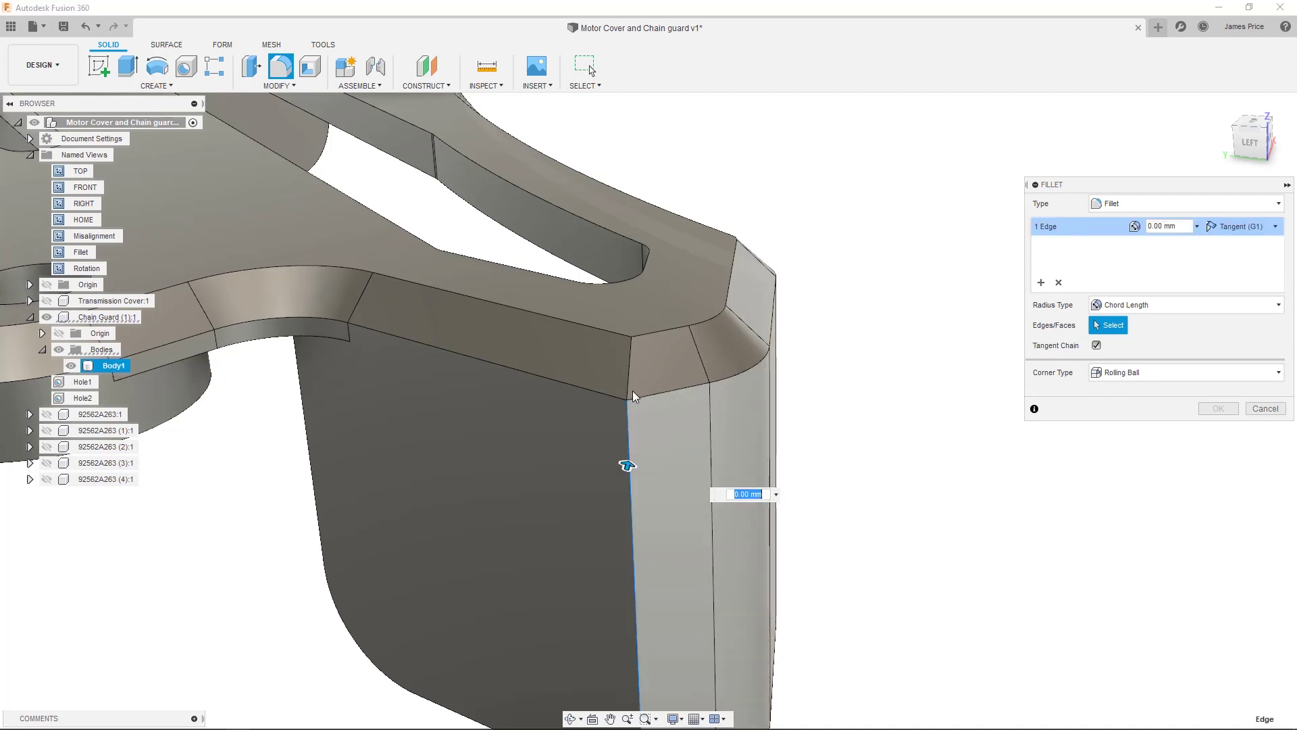
type("2")
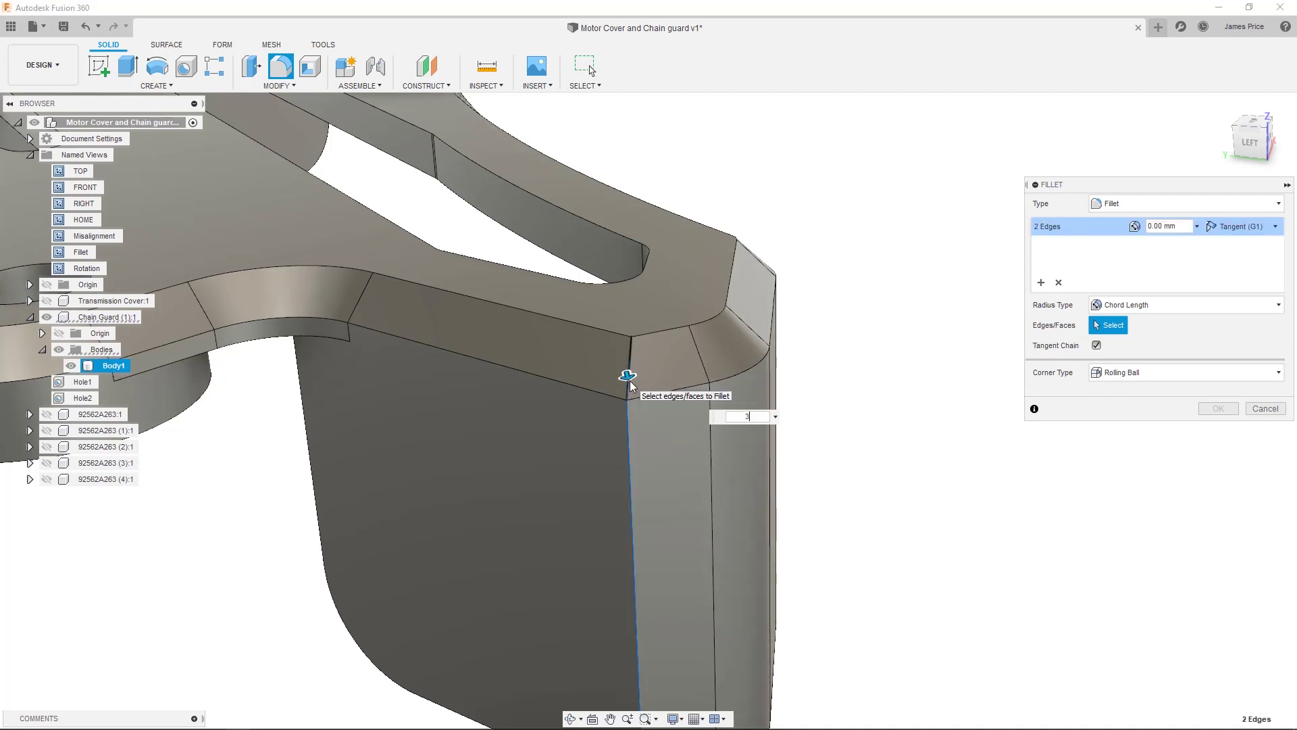
key("Return")
key("F6")
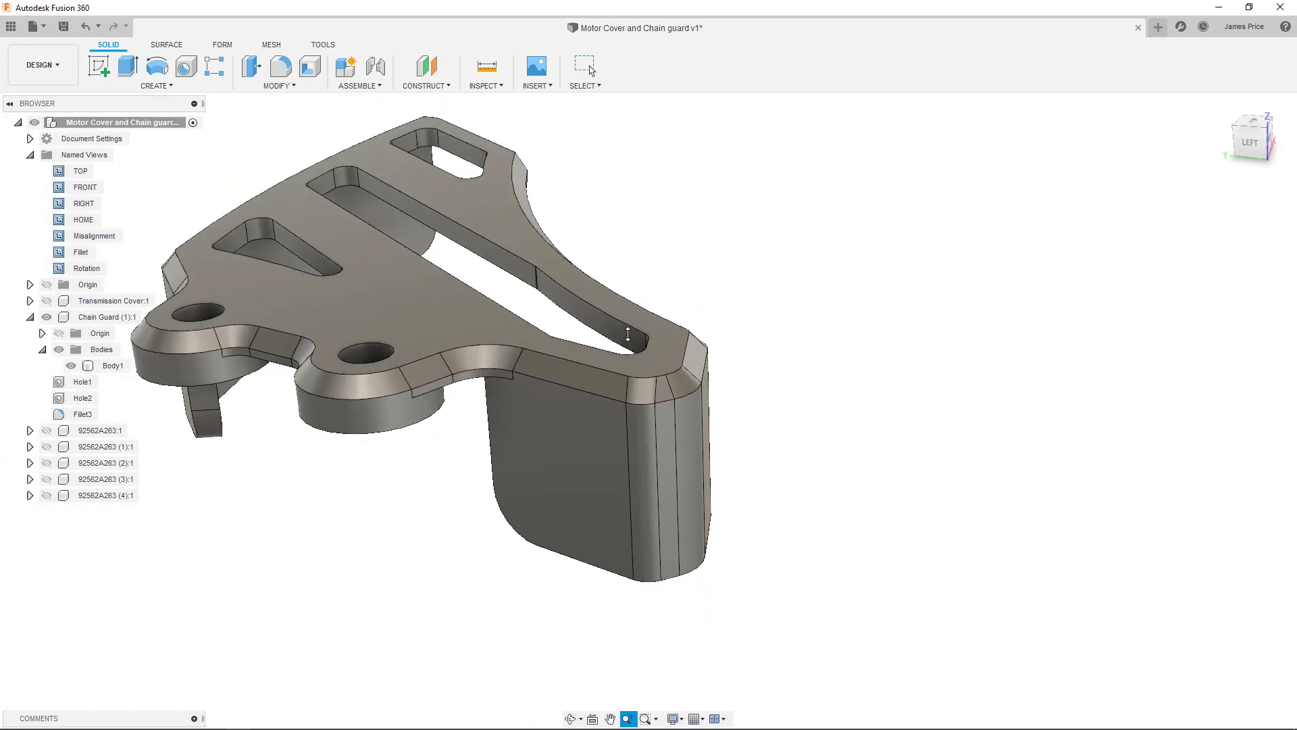
Fillet the outer and top-left edge chains at 0.5 mm.
key("f")
left_click(600, 399)
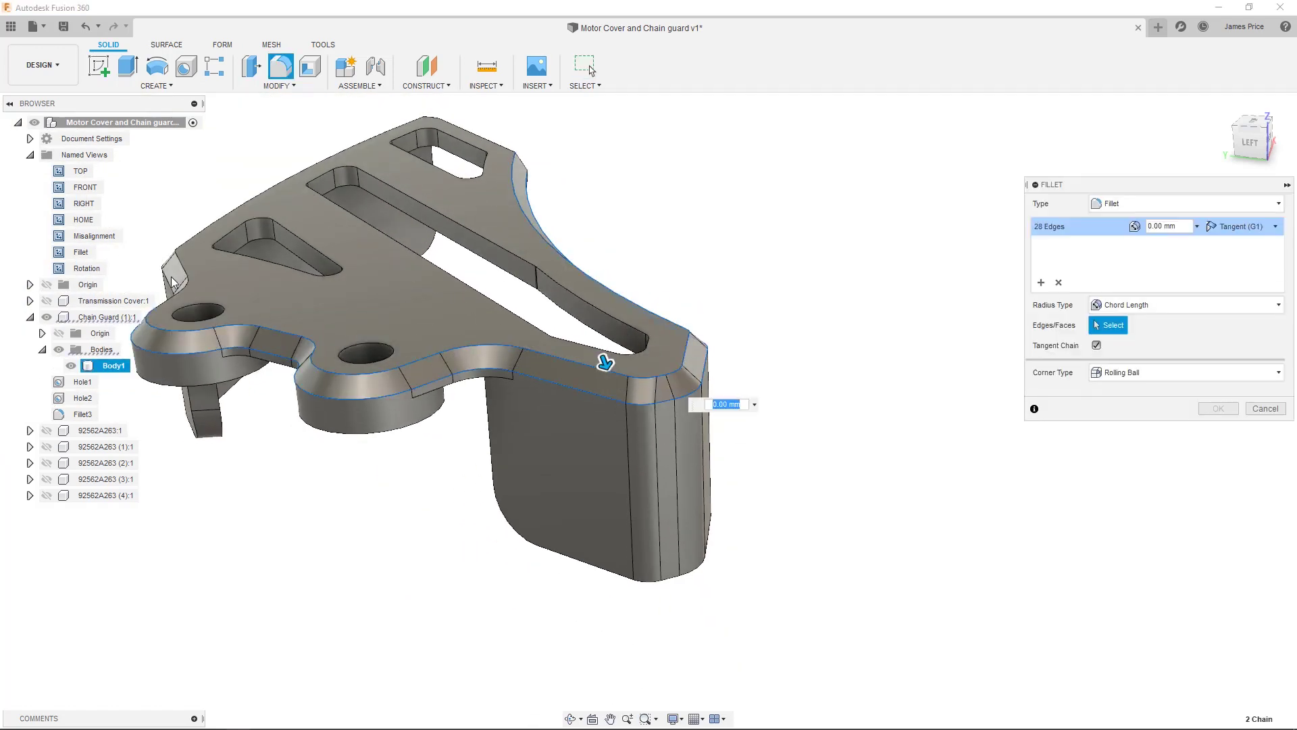
left_click(178, 255)
type("0.5")
key("Return")
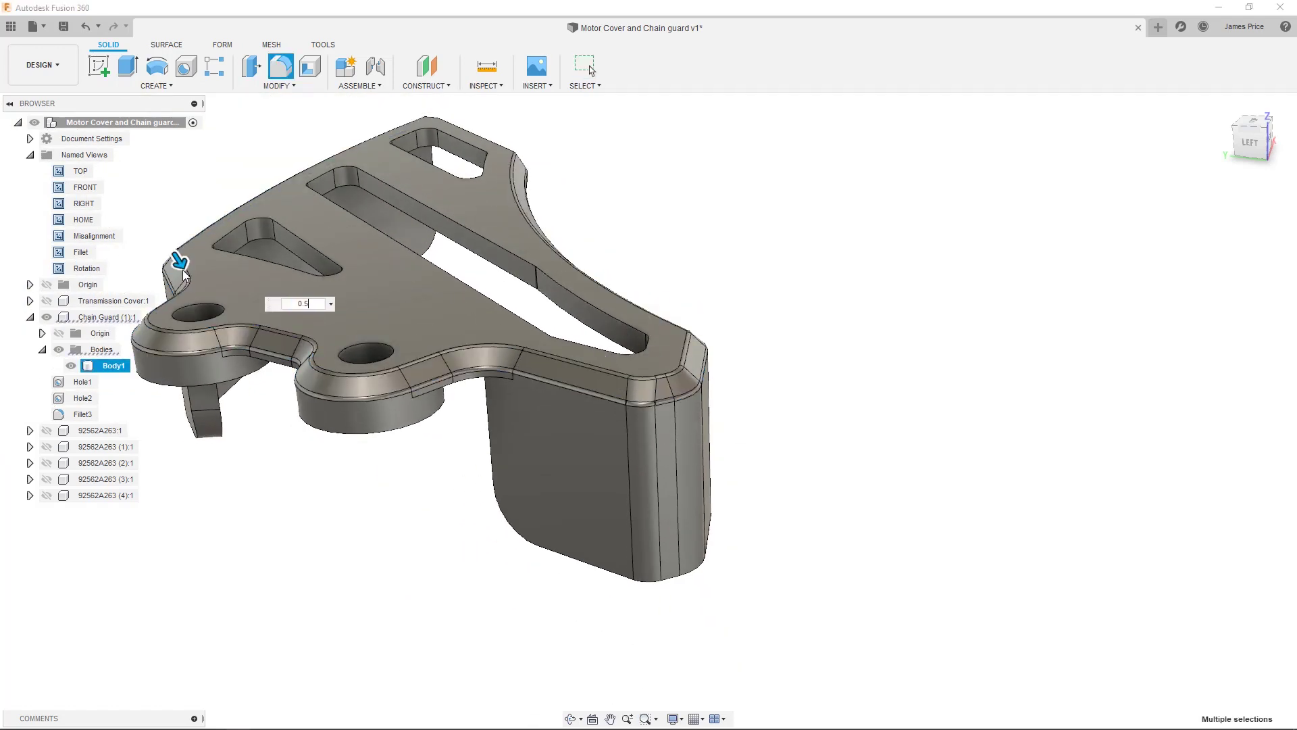
Return to the Fillet view and unisolate the Chain Guard to show all components.
double_click(73, 255)
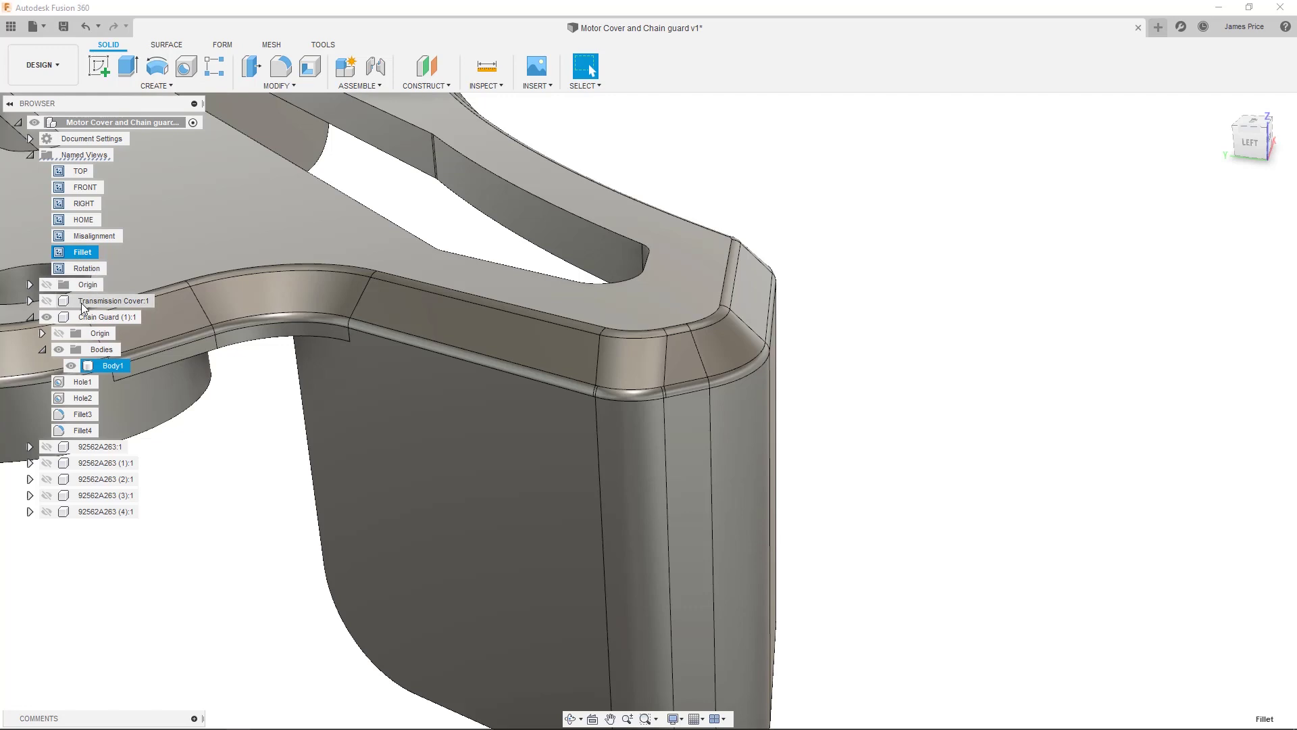
right_click(95, 317)
left_click(139, 385)
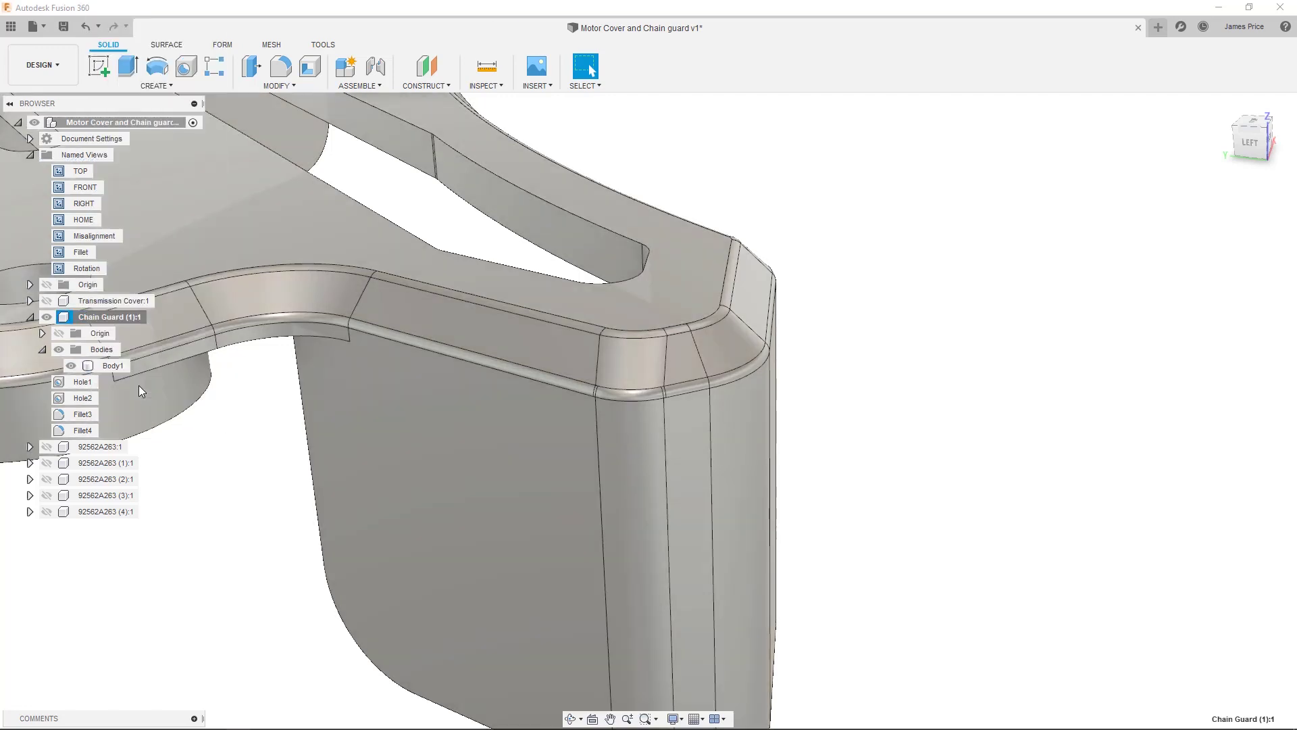
In the Rotation view, measure the wedge edge against the cover's sketch line: 7.2° and 5.00 mm.
double_click(68, 268)
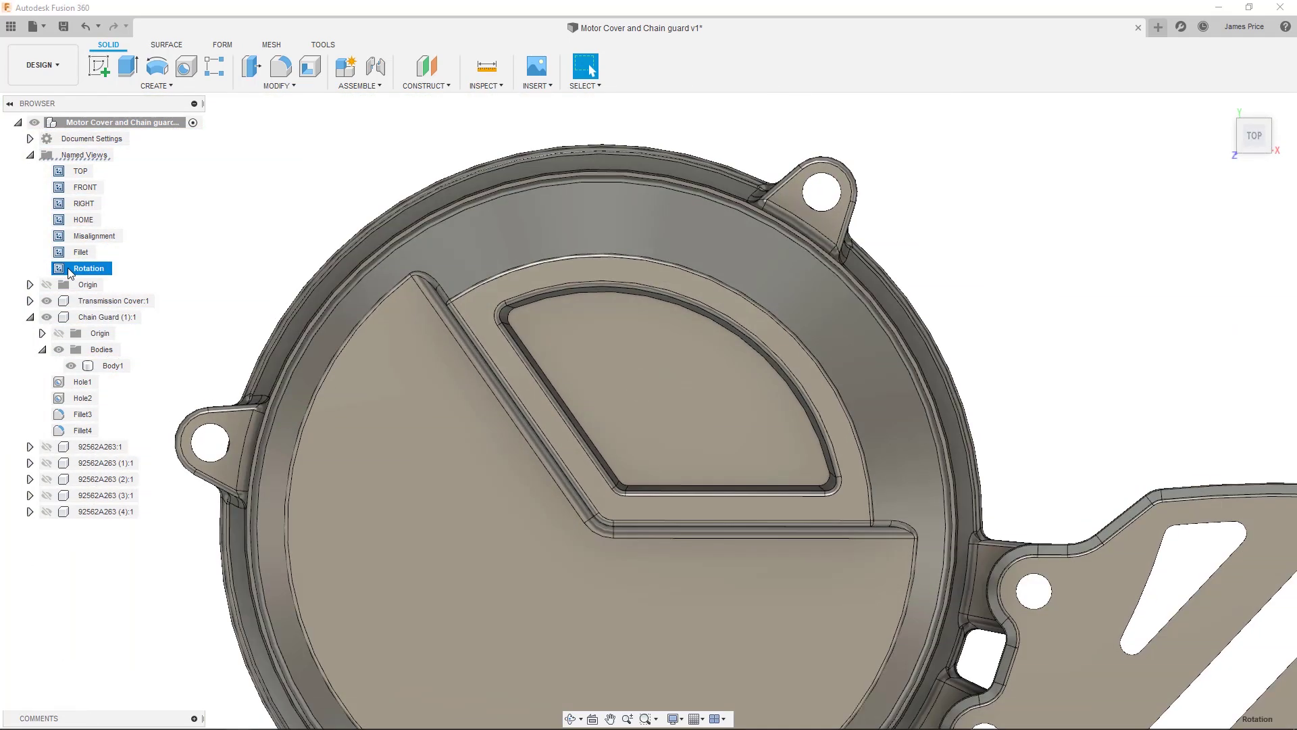
left_click(31, 301)
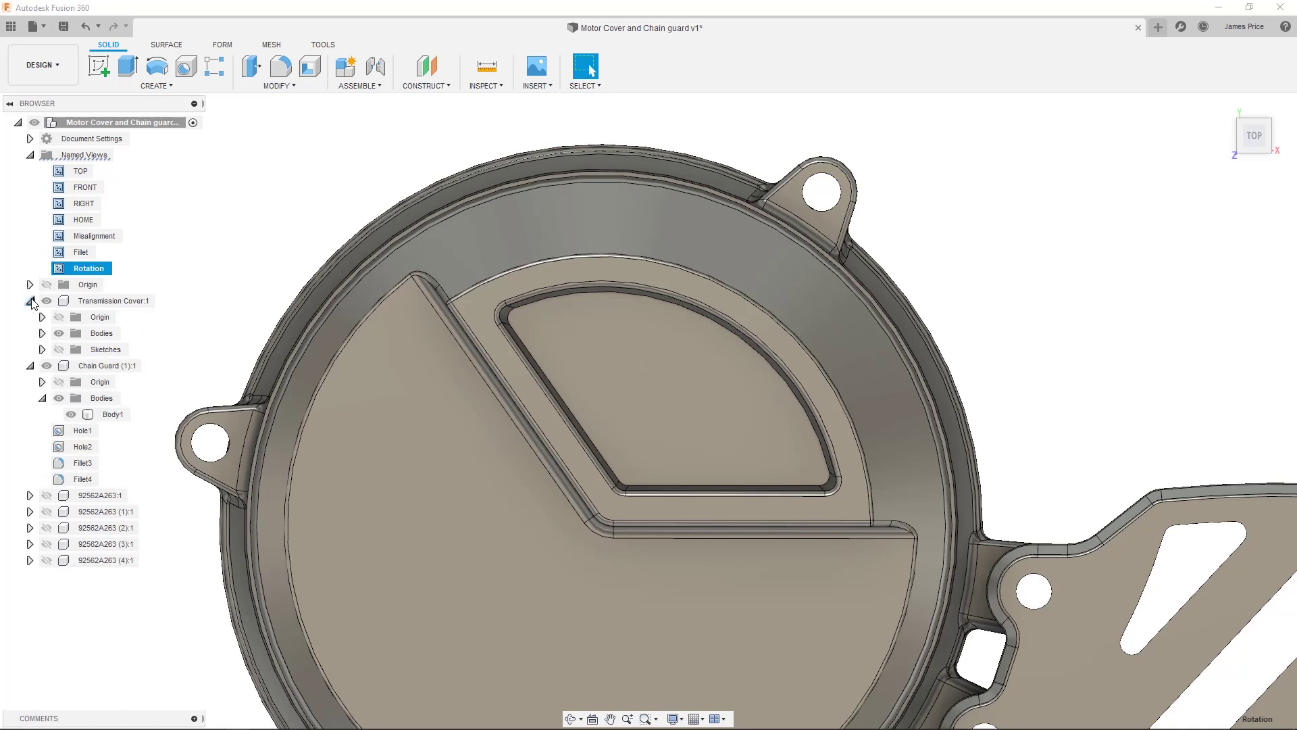
left_click(59, 350)
left_click(483, 70)
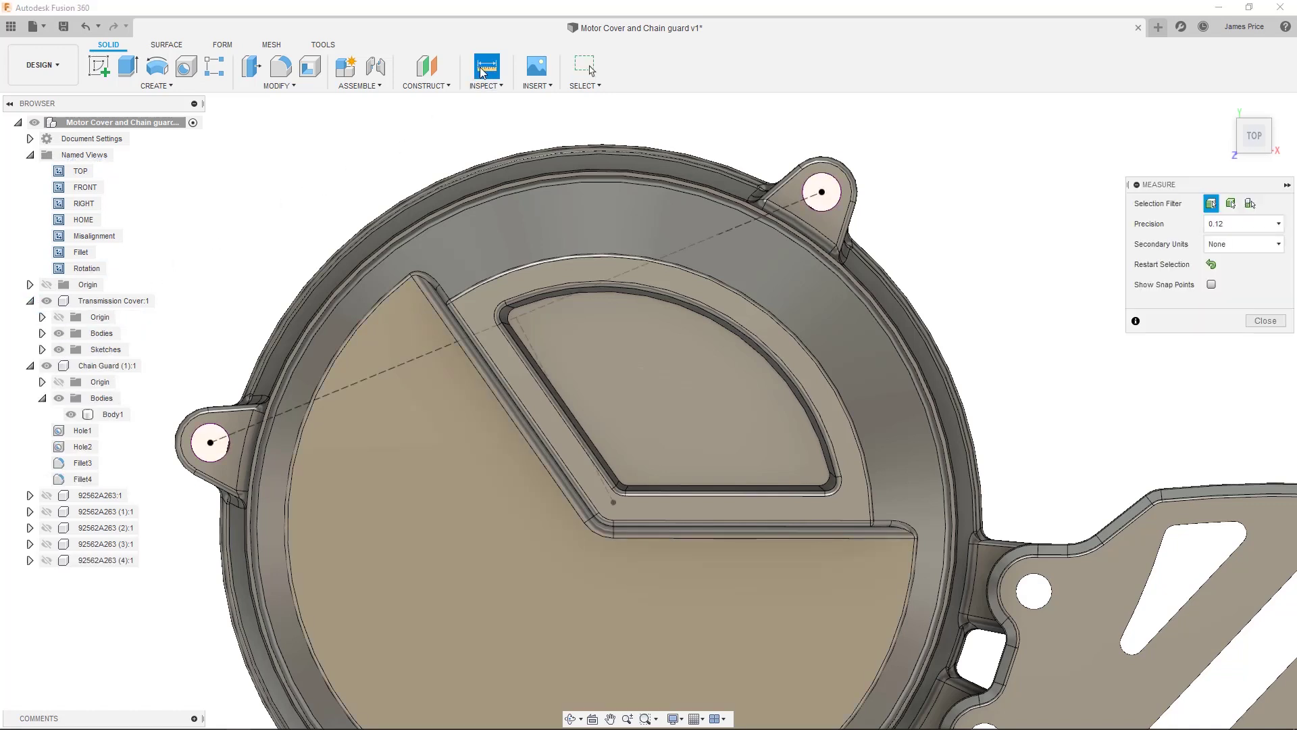
left_click(525, 331)
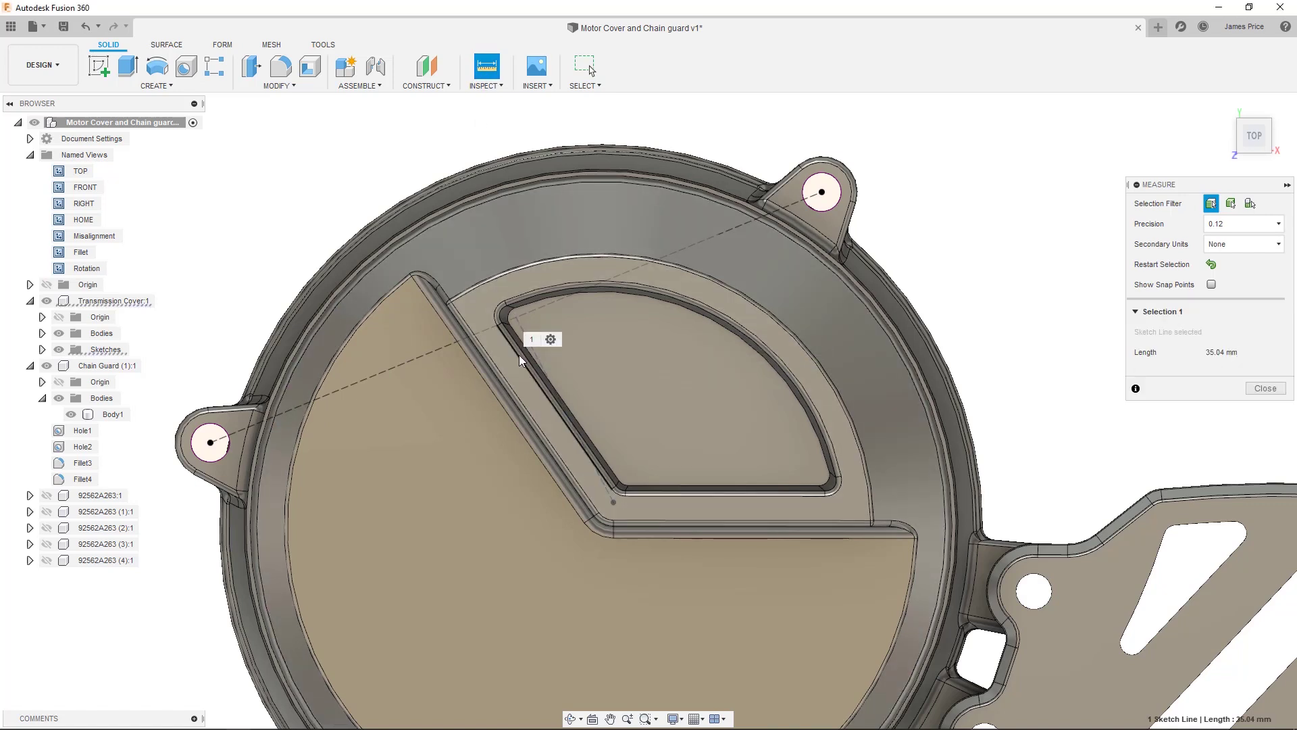
left_click(519, 355)
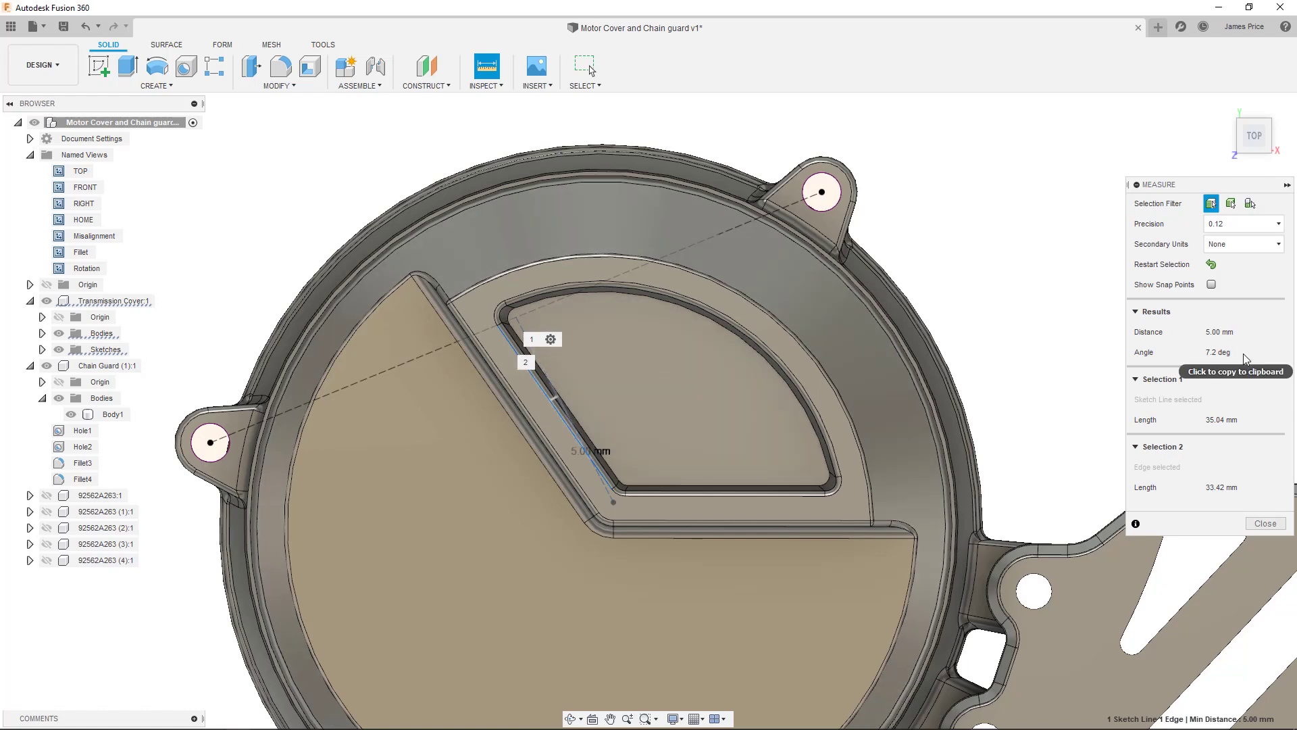
left_click(65, 348)
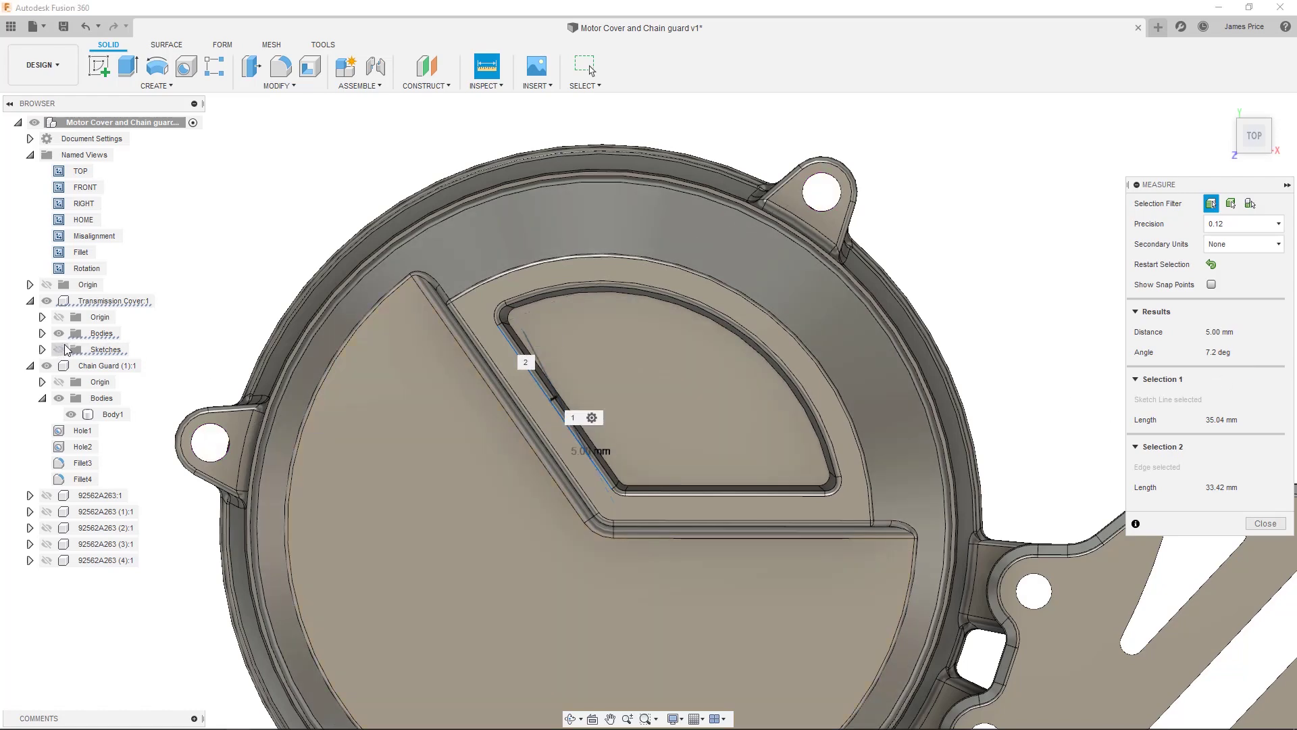
left_click(1256, 166)
key("Escape")
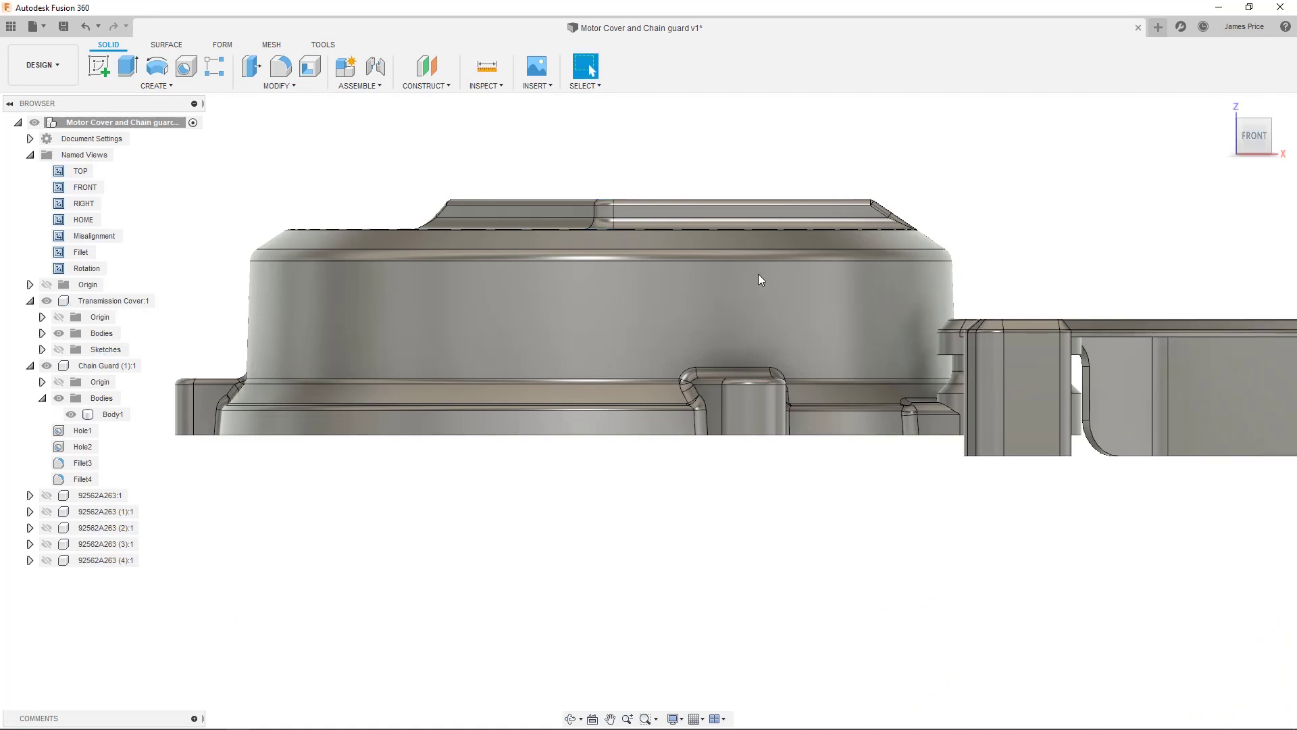
Rotate the selected wedge faces 7.2 deg about the cover's circular edge with Move.
left_click_drag(379, 166, 999, 305)
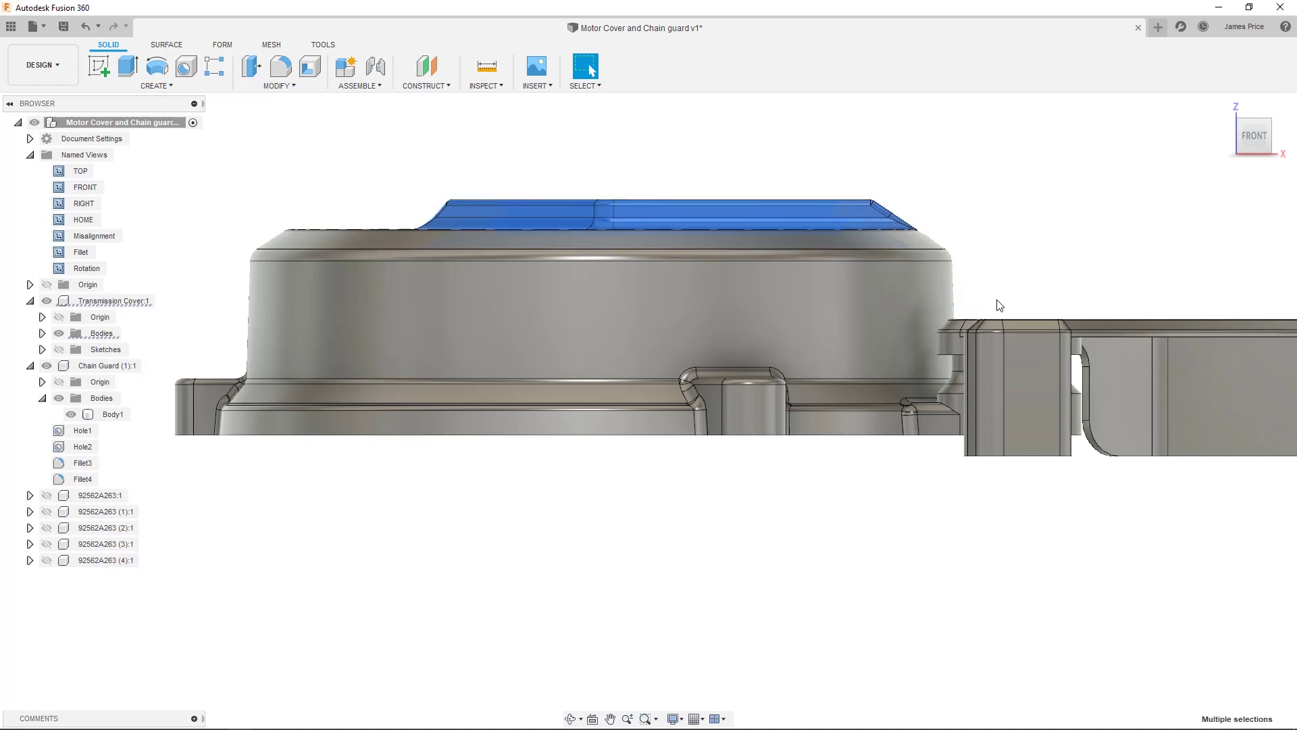
left_click(1256, 166)
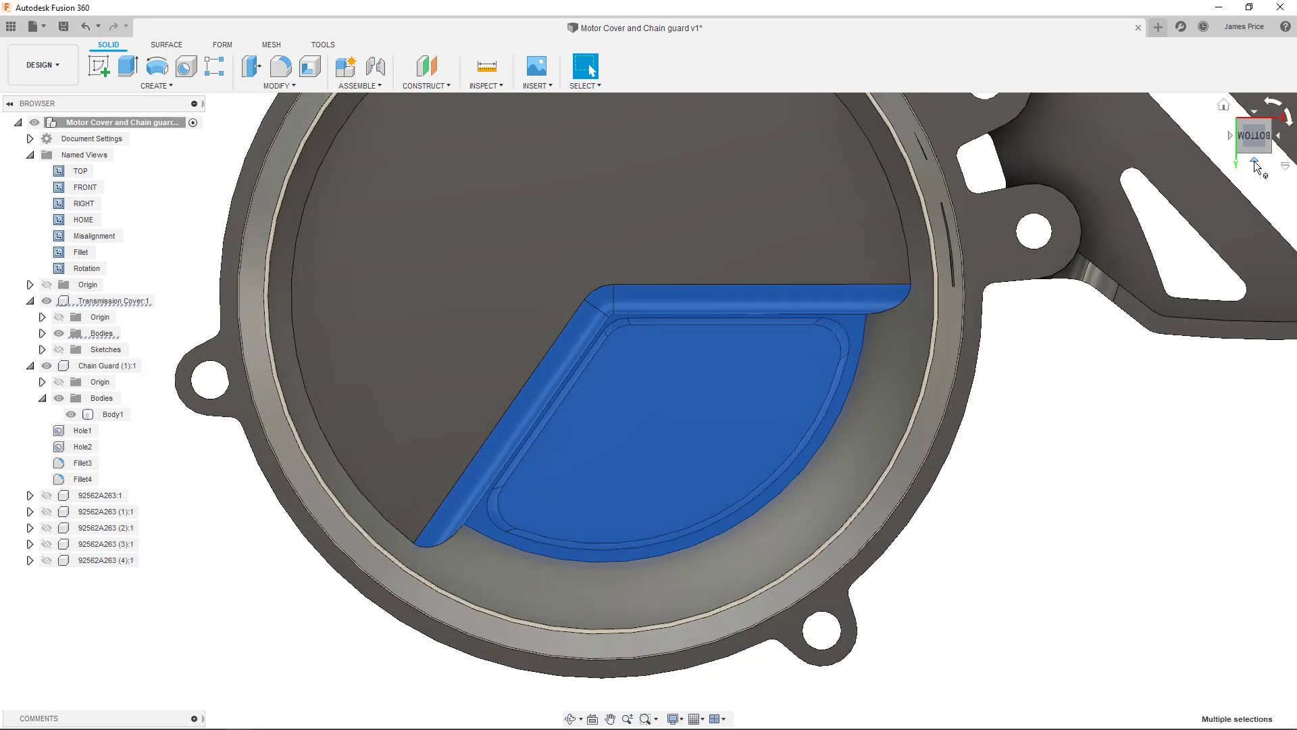
left_click(1256, 166)
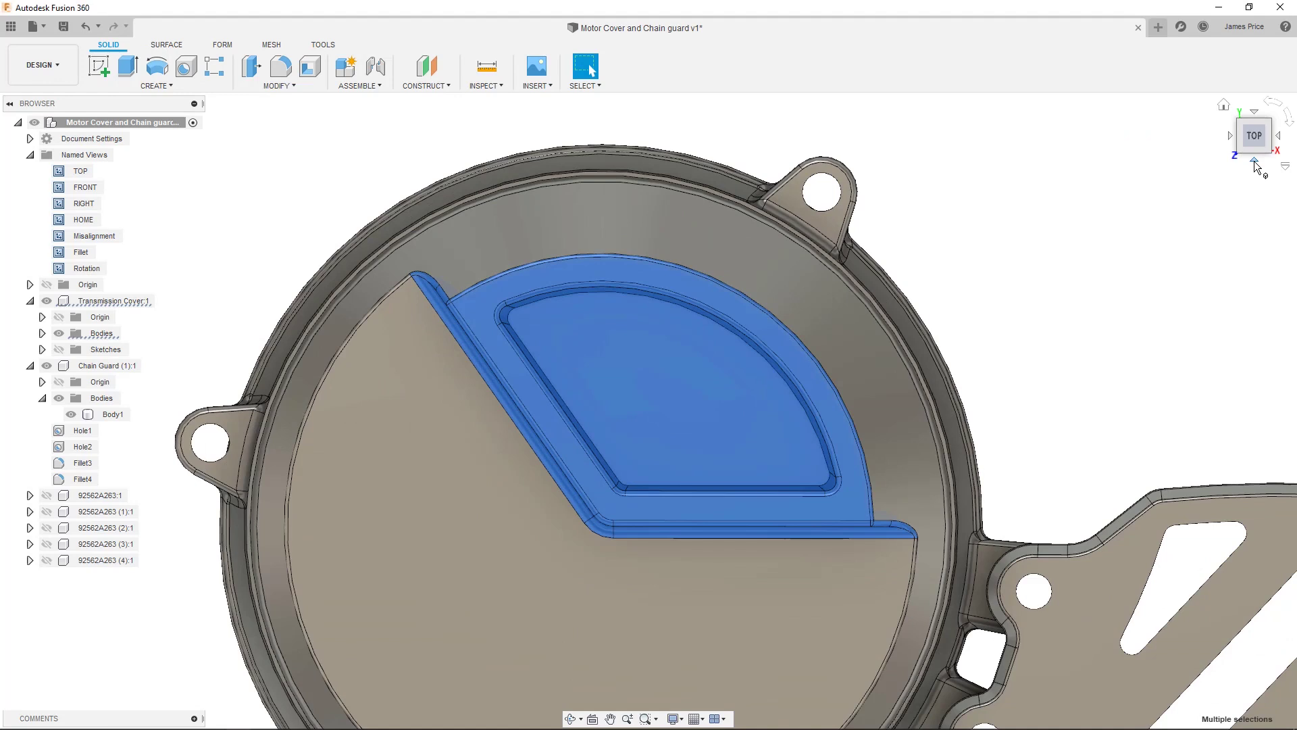
key("m")
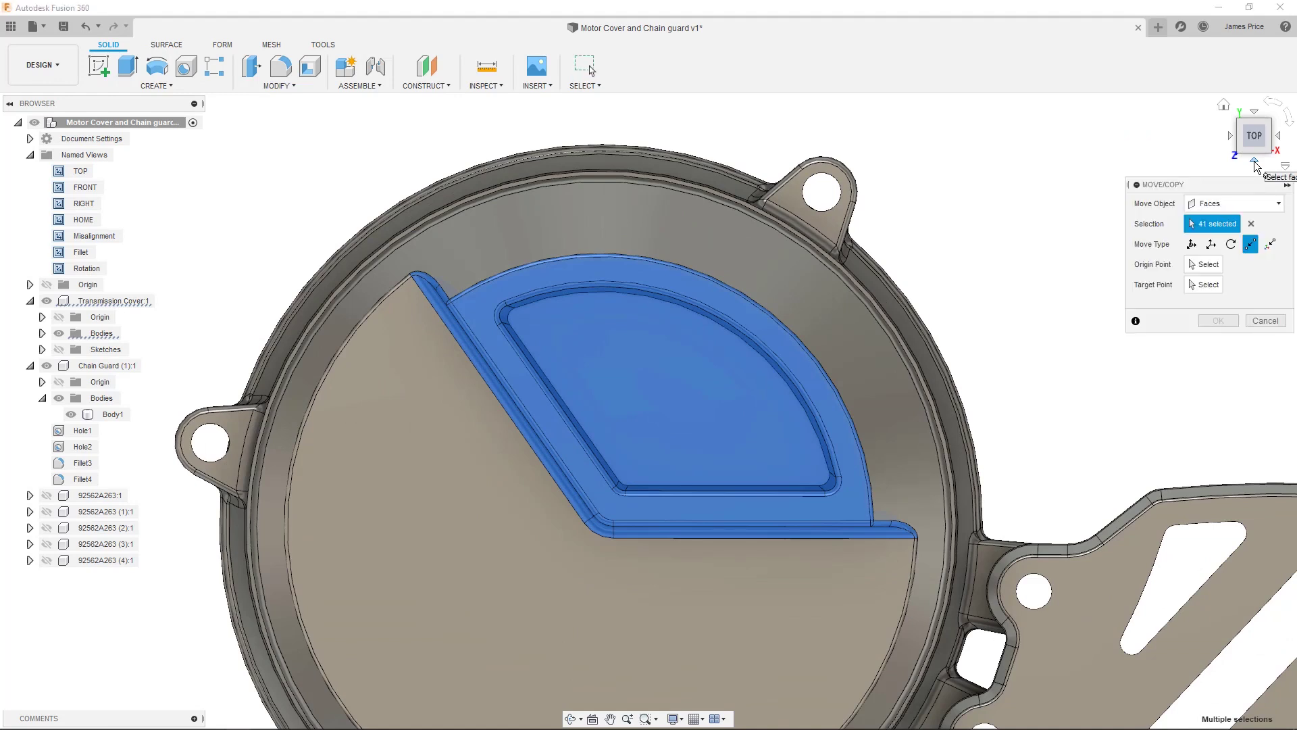
left_click(1230, 244)
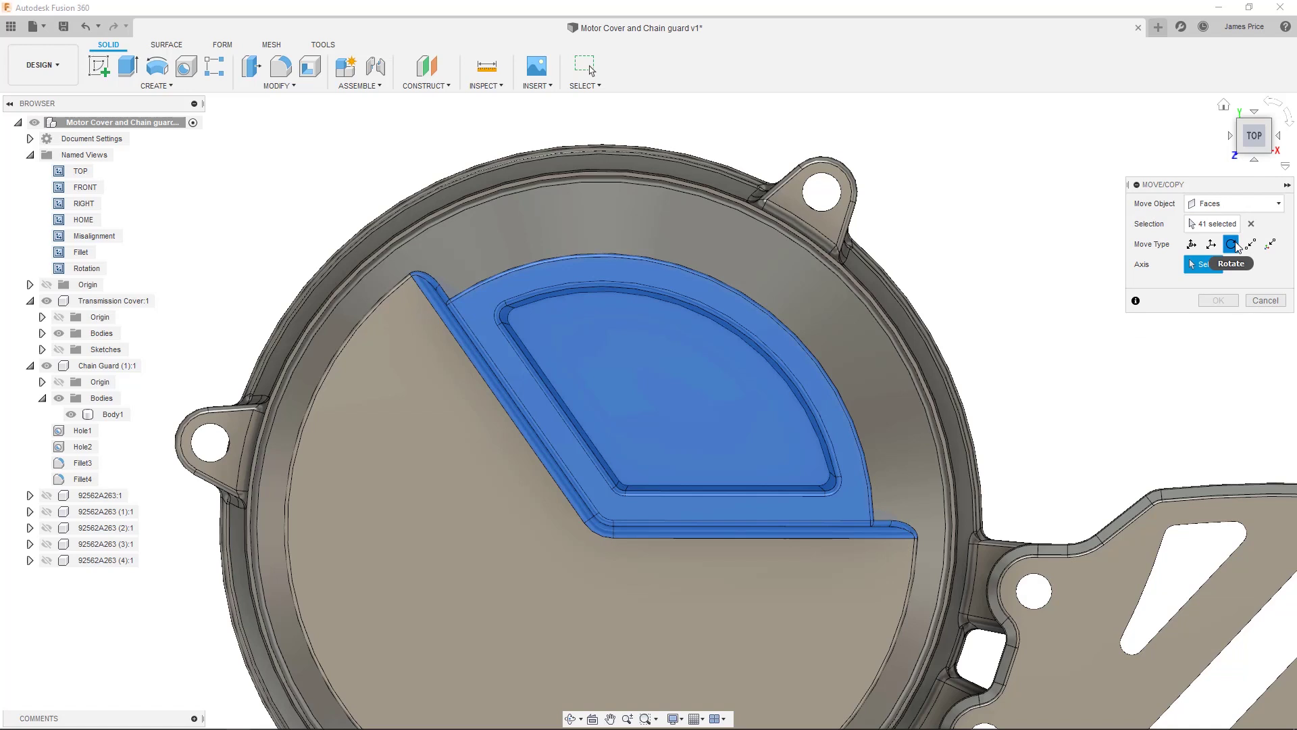
left_click(378, 308)
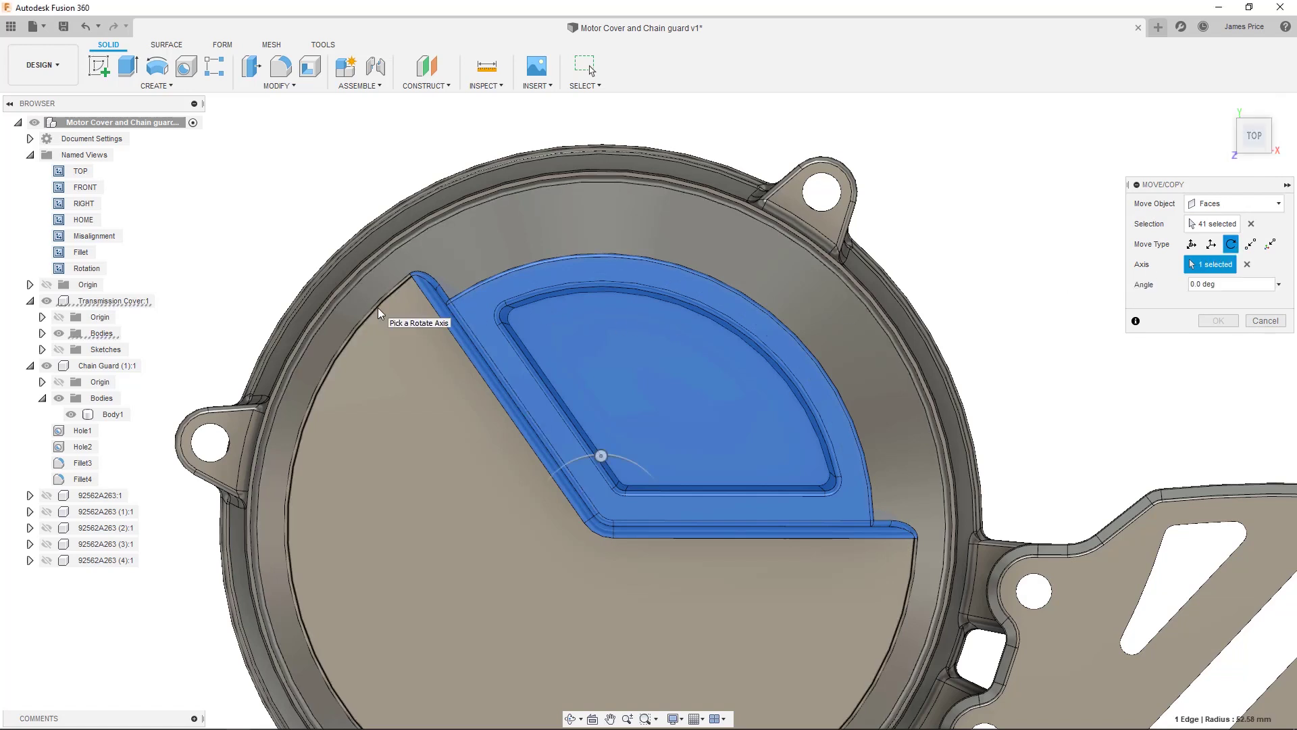
left_click(1186, 284)
type("7.2 deg")
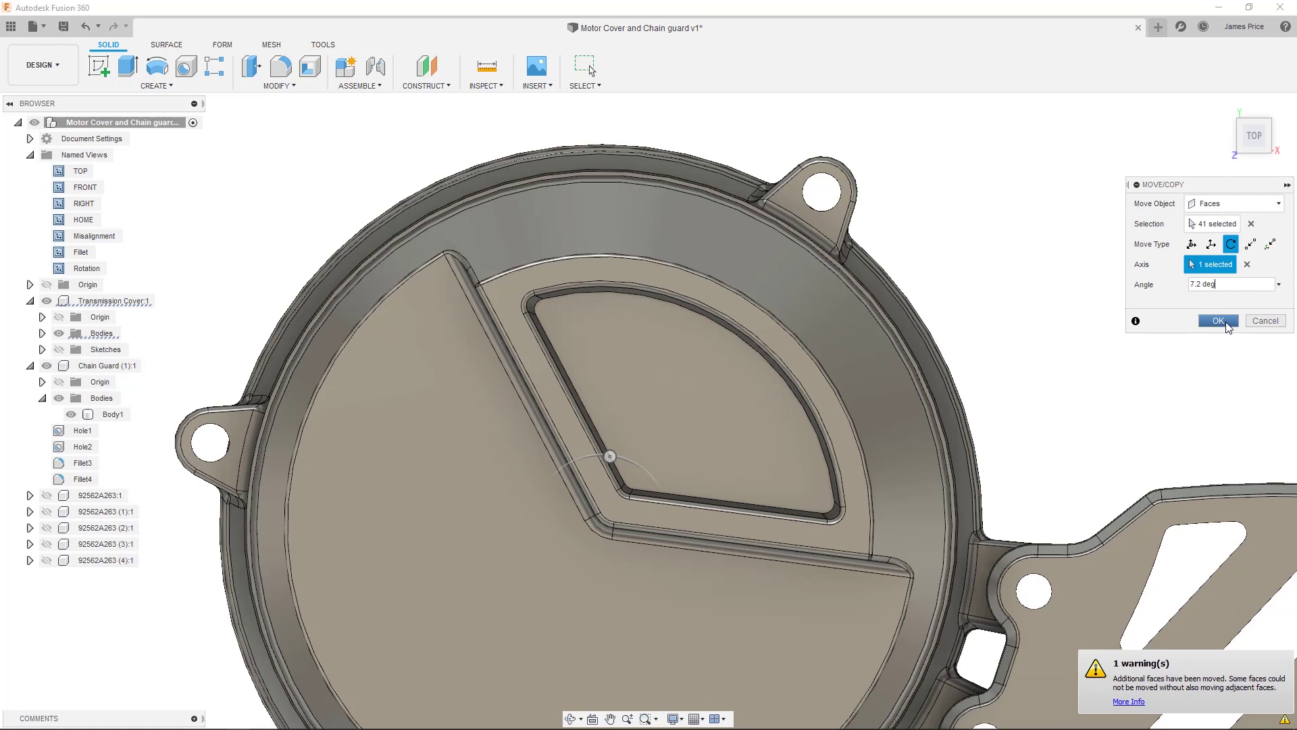
left_click(1227, 323)
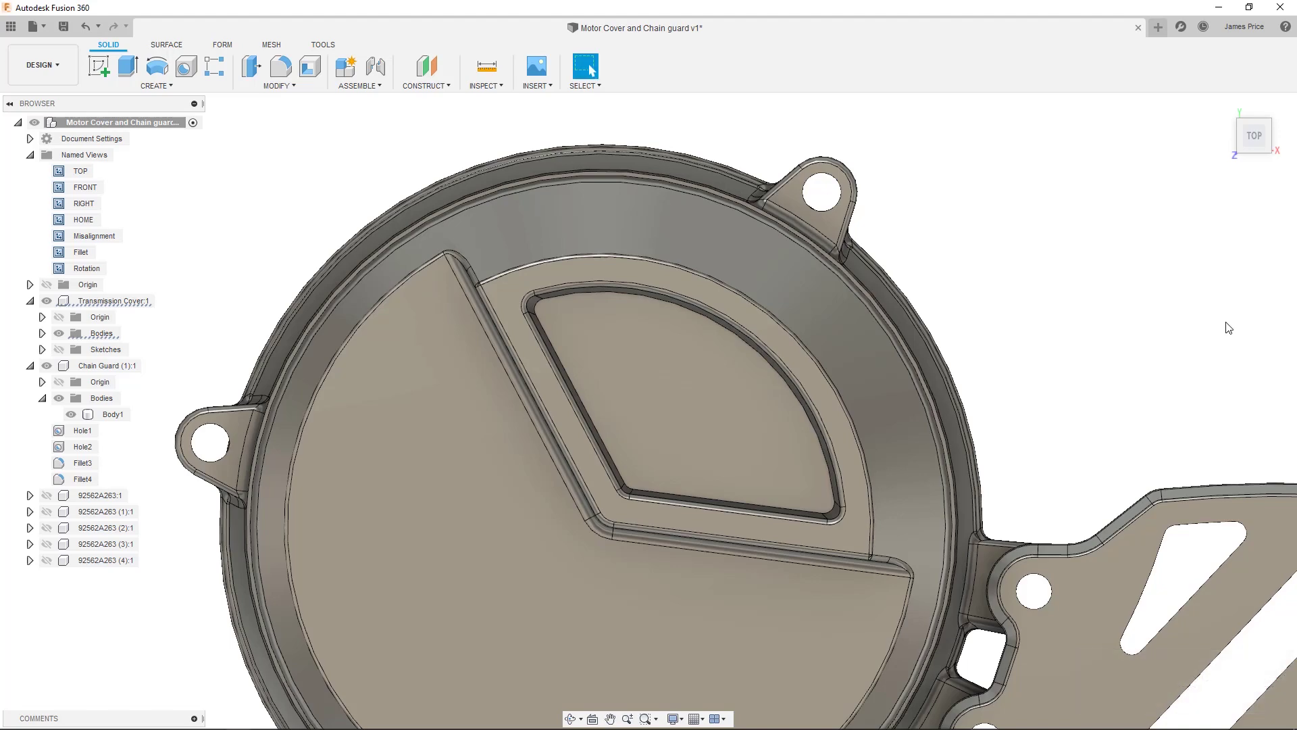
Insert the Motor Cover and Chain guard file from the Data Panel into the motor design.
key("F6")
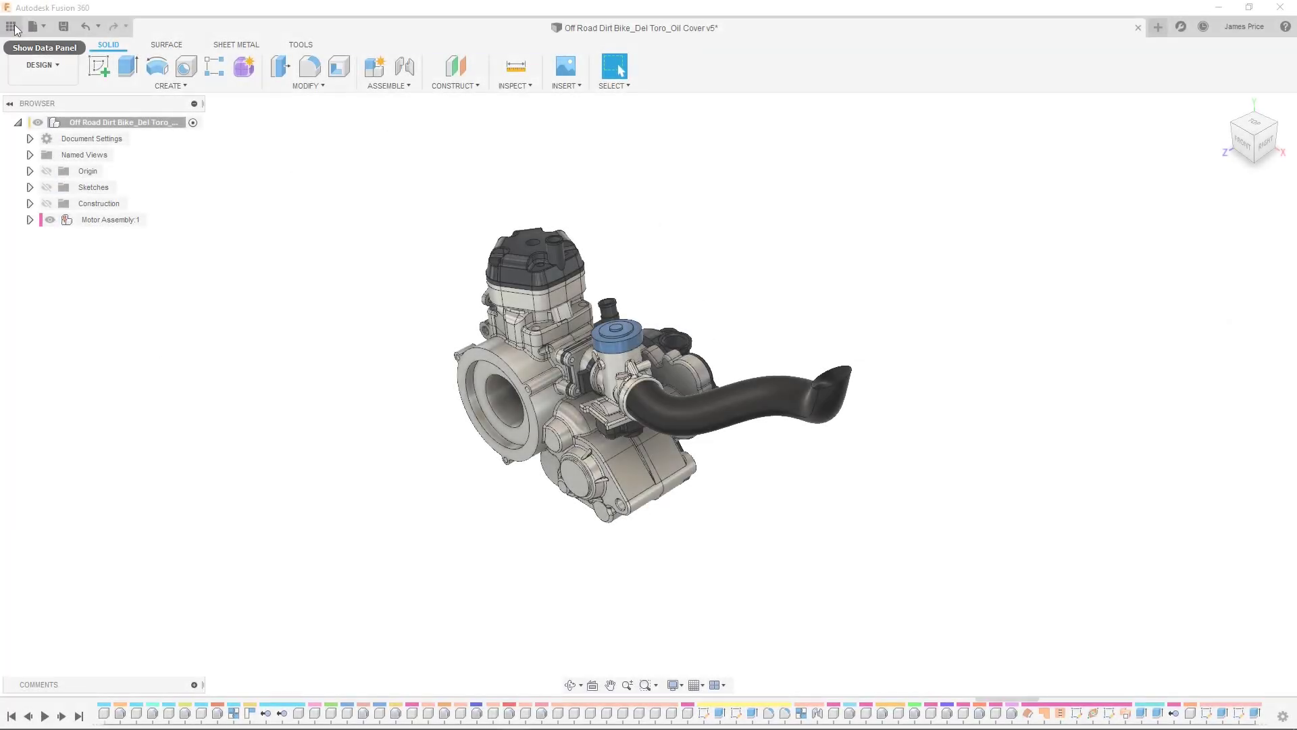
left_click(11, 26)
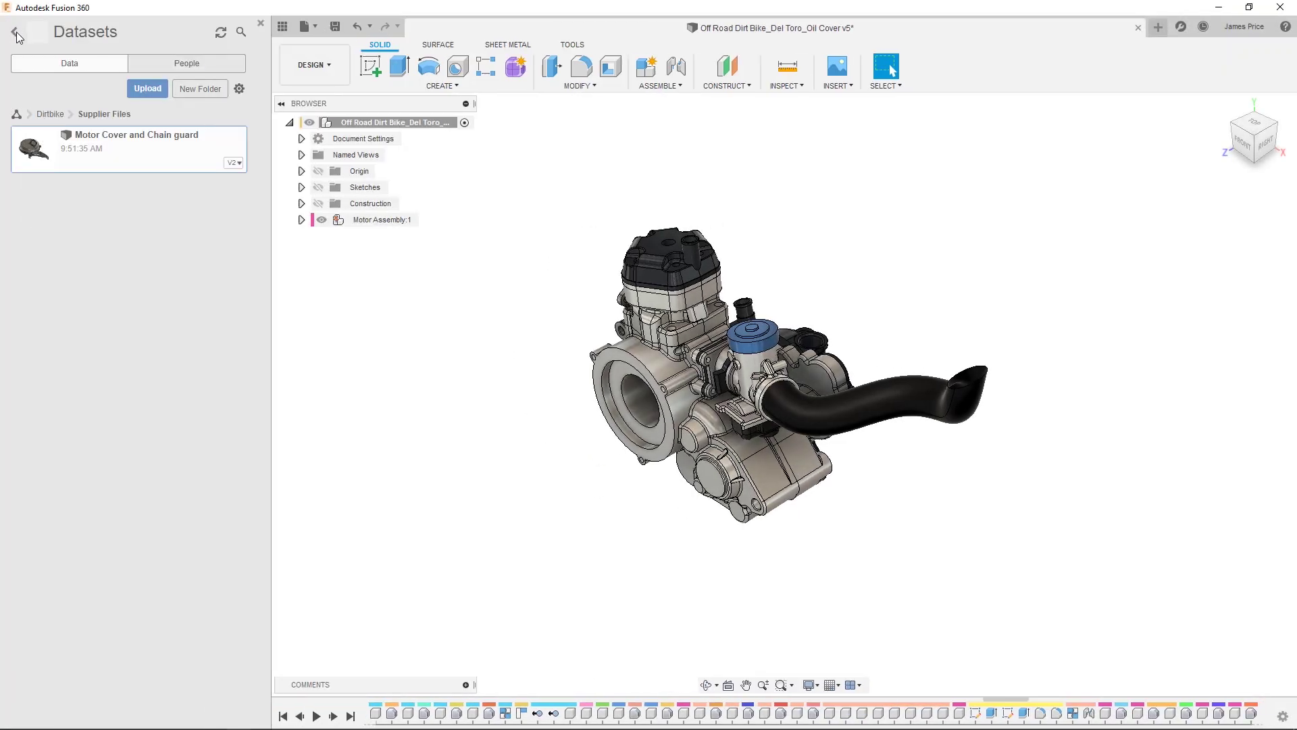
right_click(171, 154)
left_click(228, 176)
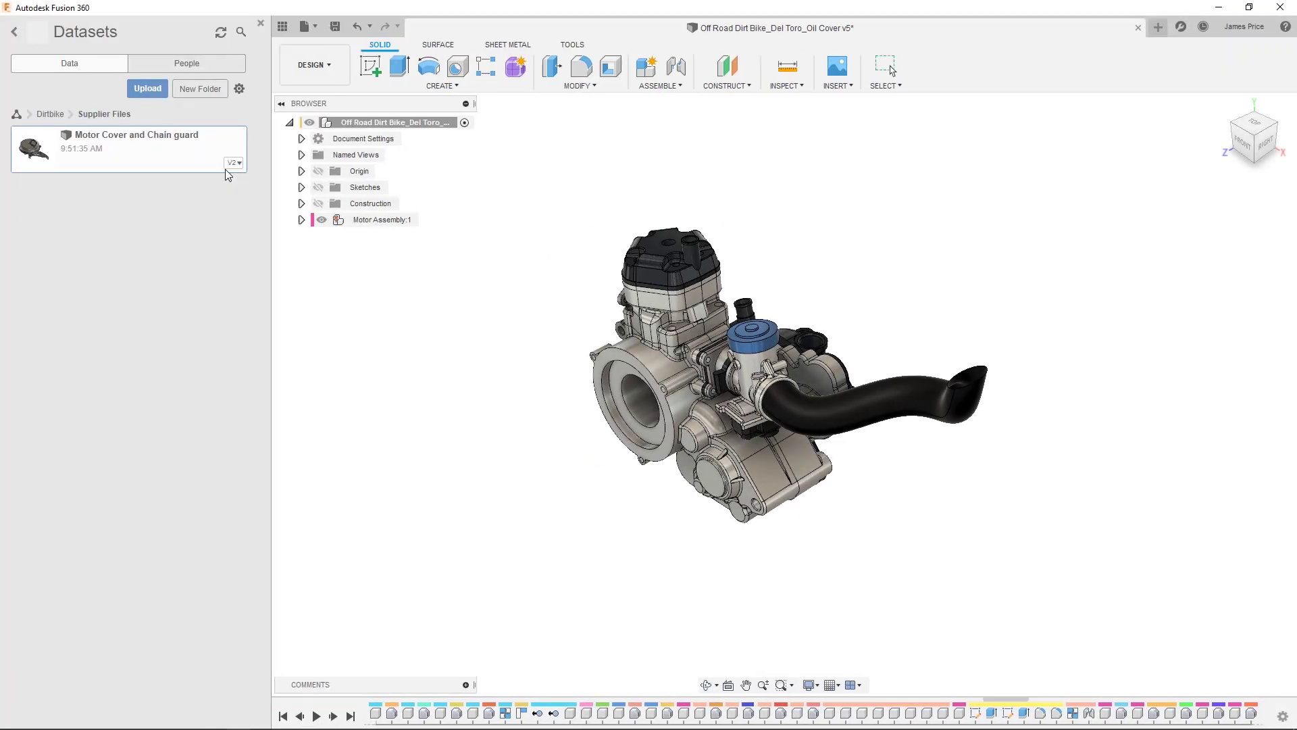
left_click(261, 23)
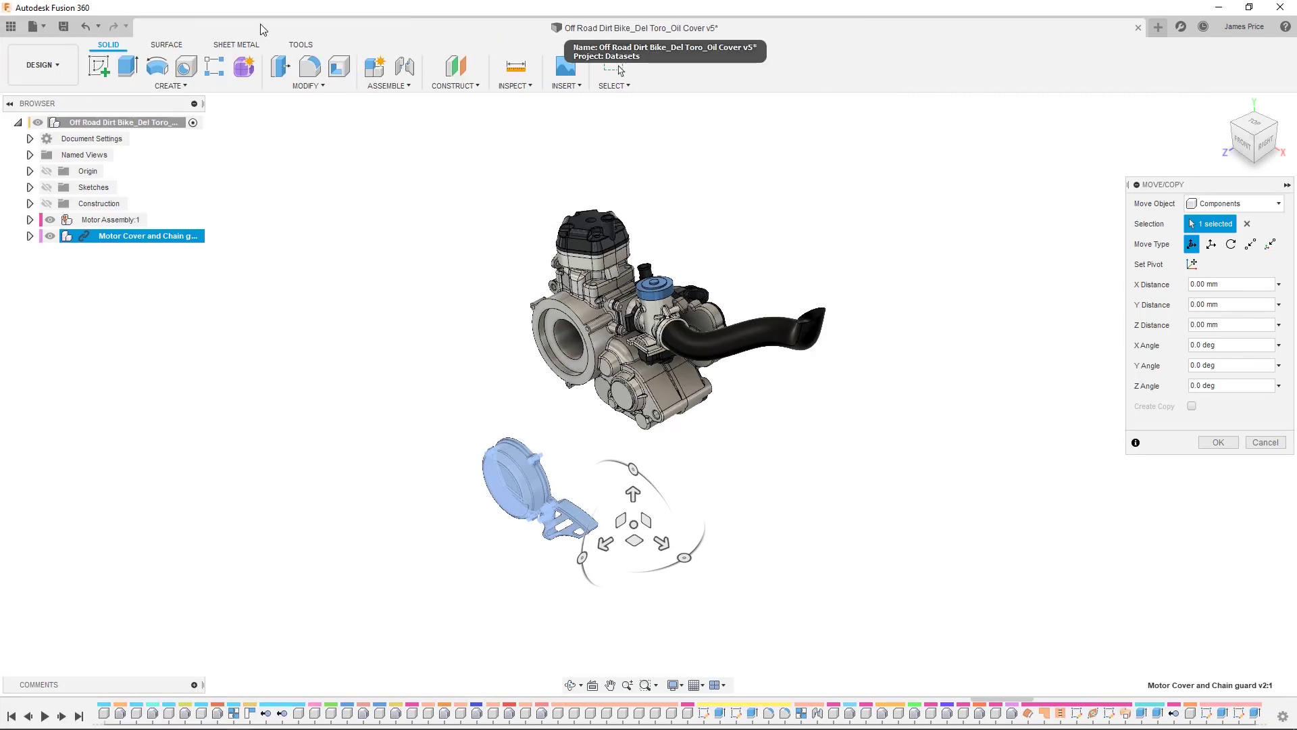
Drag the inserted cover onto the engine's side and confirm its placement.
left_click(1242, 142)
left_click_drag(623, 517, 727, 356)
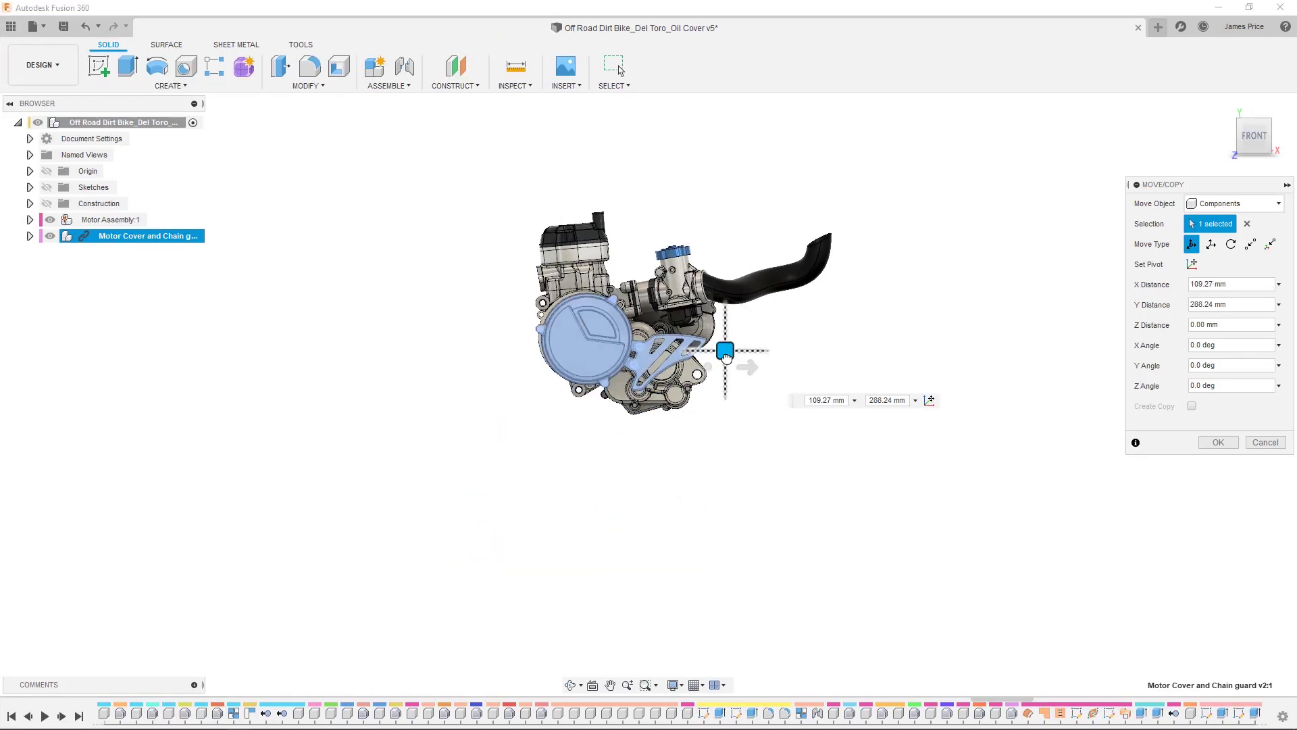
left_click(1219, 442)
left_click(1223, 107)
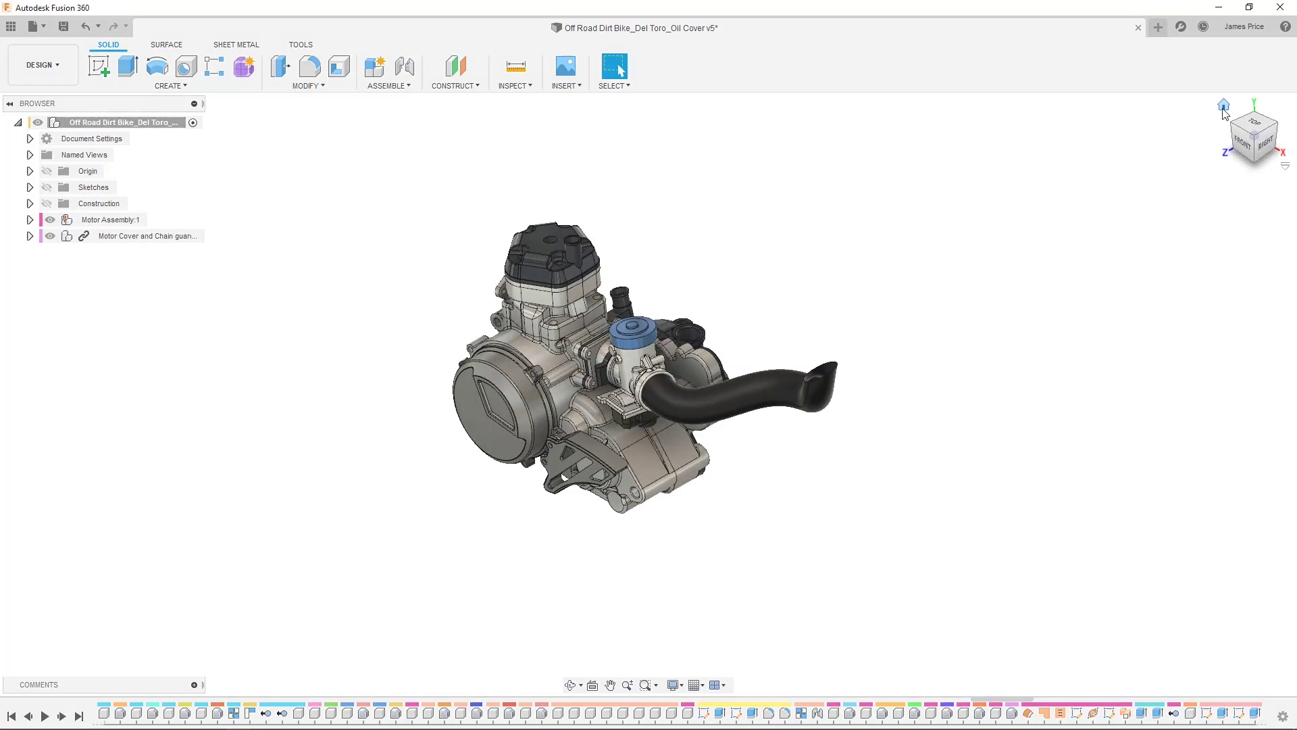